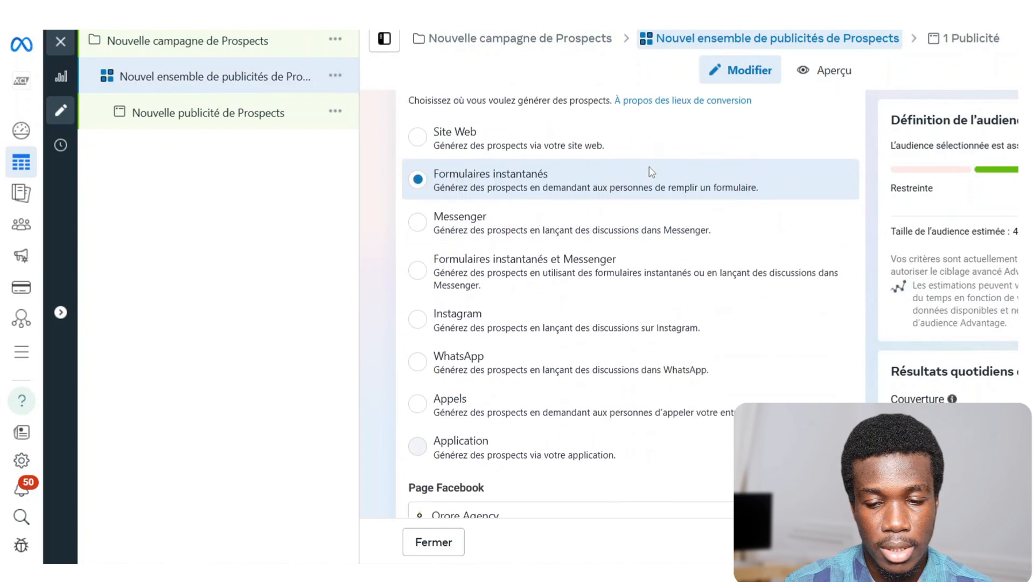
# Revert the ad set's Audience Advantage+ to the initial audience options and confirm using the original audience.
pyautogui.scroll(-15, 651, 171)
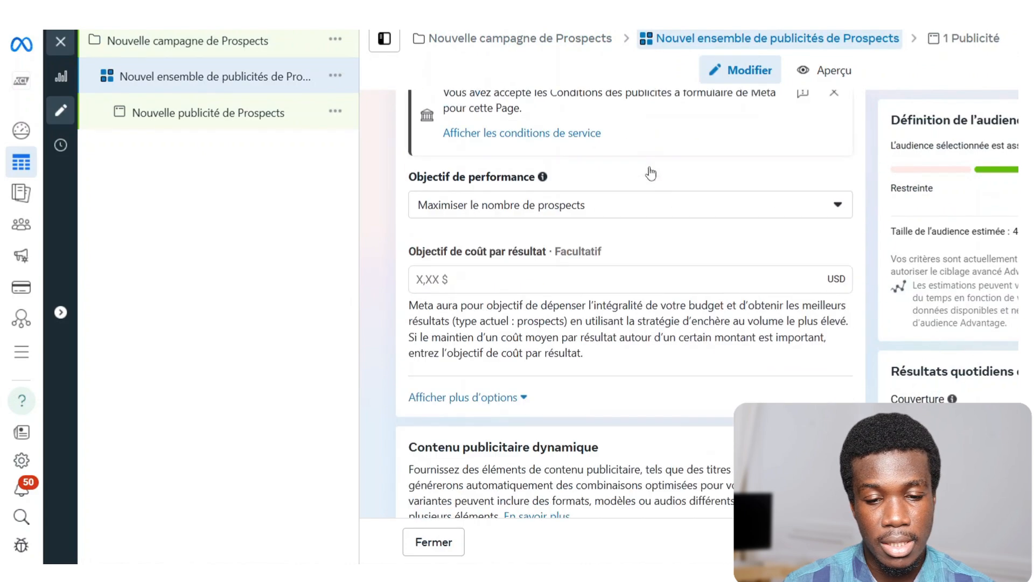
pyautogui.scroll(-7, 651, 172)
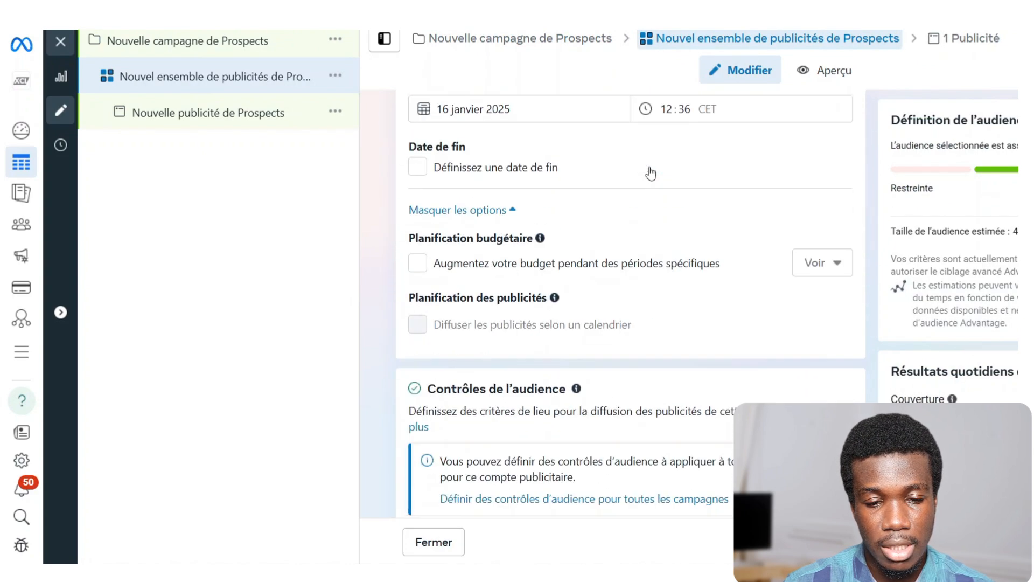
pyautogui.scroll(-4, 429, 291)
pyautogui.scroll(-2, 429, 291)
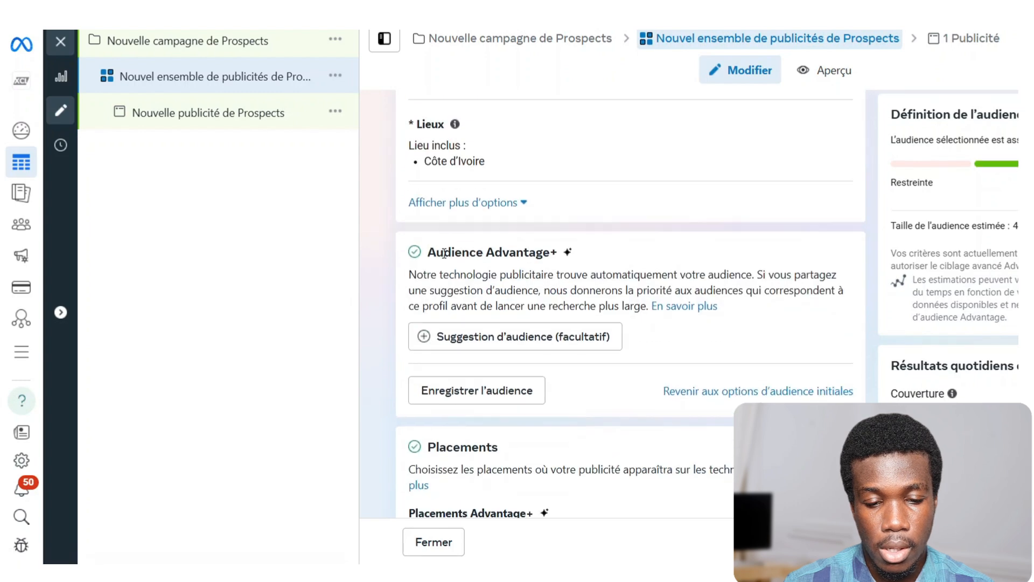
pyautogui.click(724, 392)
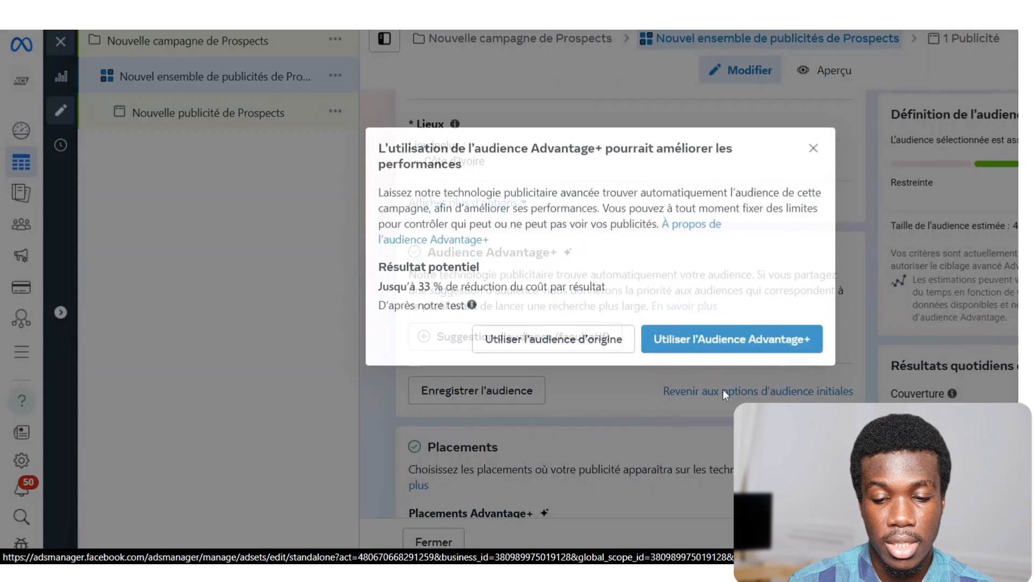
pyautogui.click(600, 350)
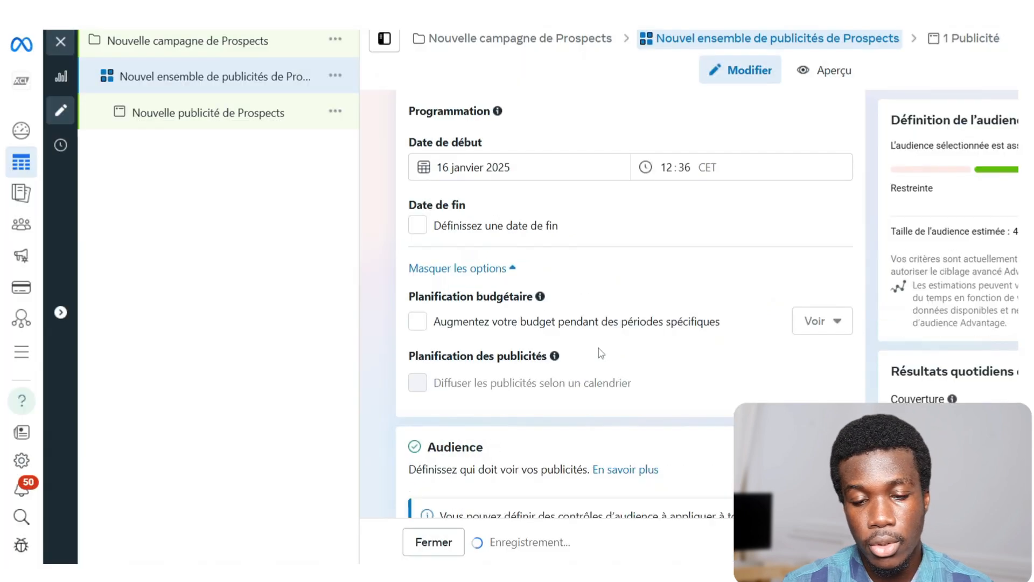
# Review the ad set's audience section, including the custom audiences, exclusions and location targeting.
pyautogui.scroll(-5, 716, 252)
pyautogui.scroll(-1, 718, 249)
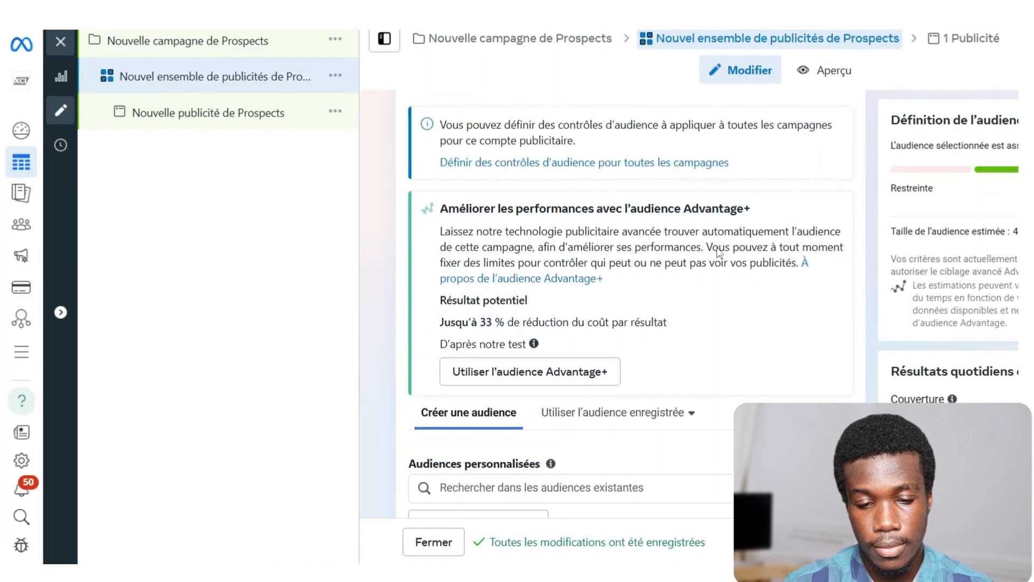
pyautogui.scroll(1, 717, 250)
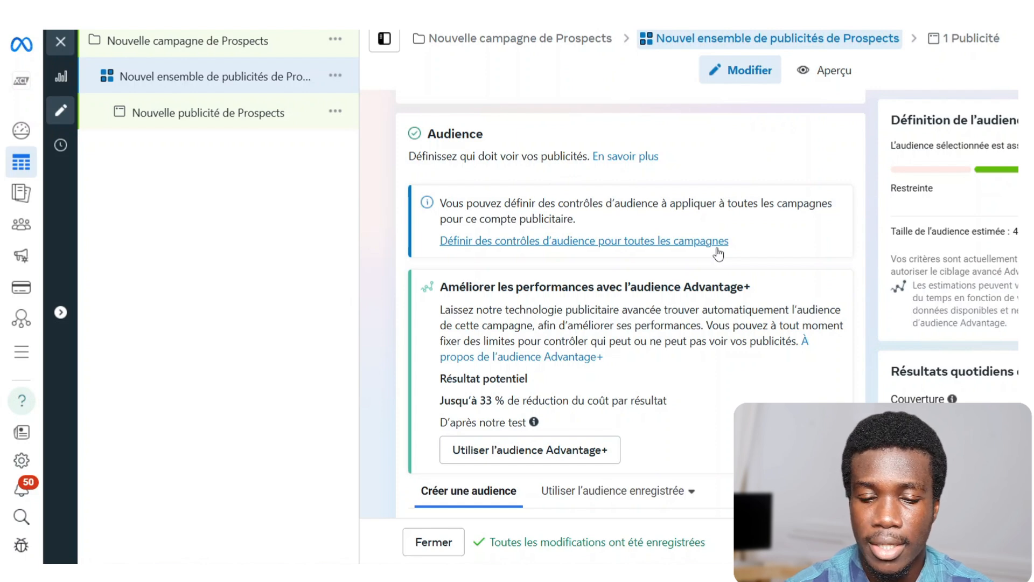
pyautogui.scroll(-7, 819, 219)
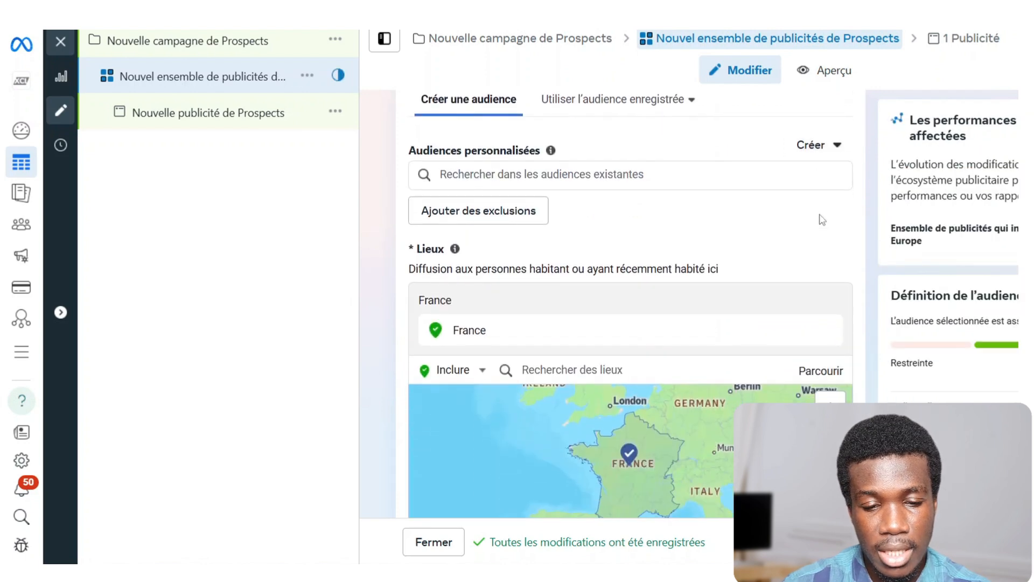
pyautogui.scroll(-2, 819, 219)
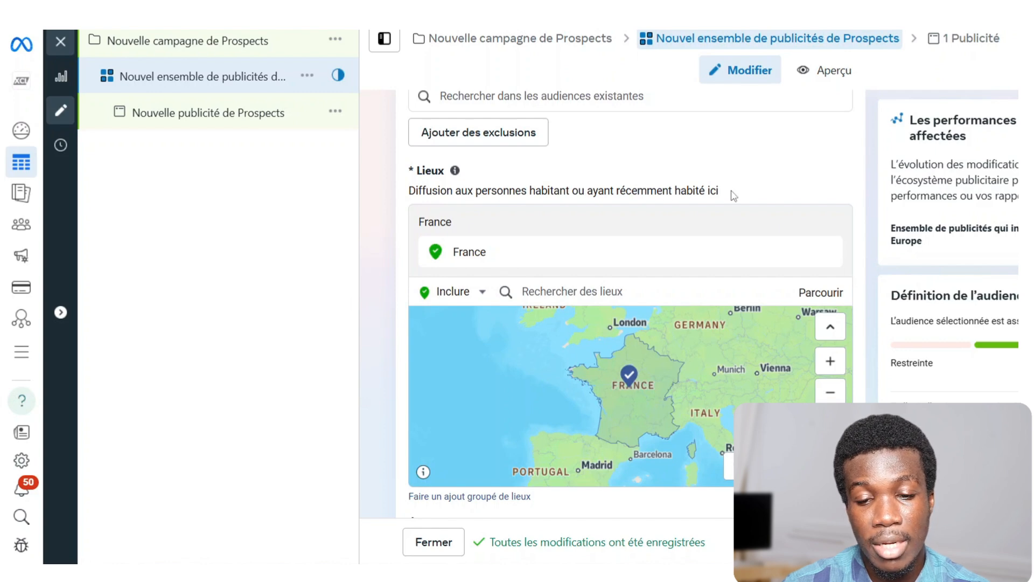
pyautogui.click(526, 282)
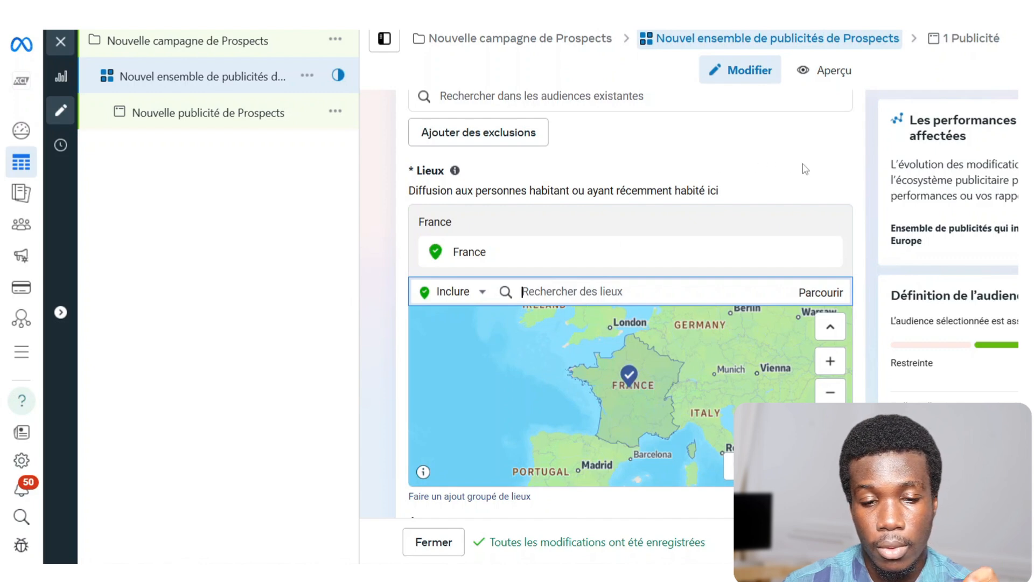
# Limit the audience languages to Français (tout).
pyautogui.scroll(-6, 805, 169)
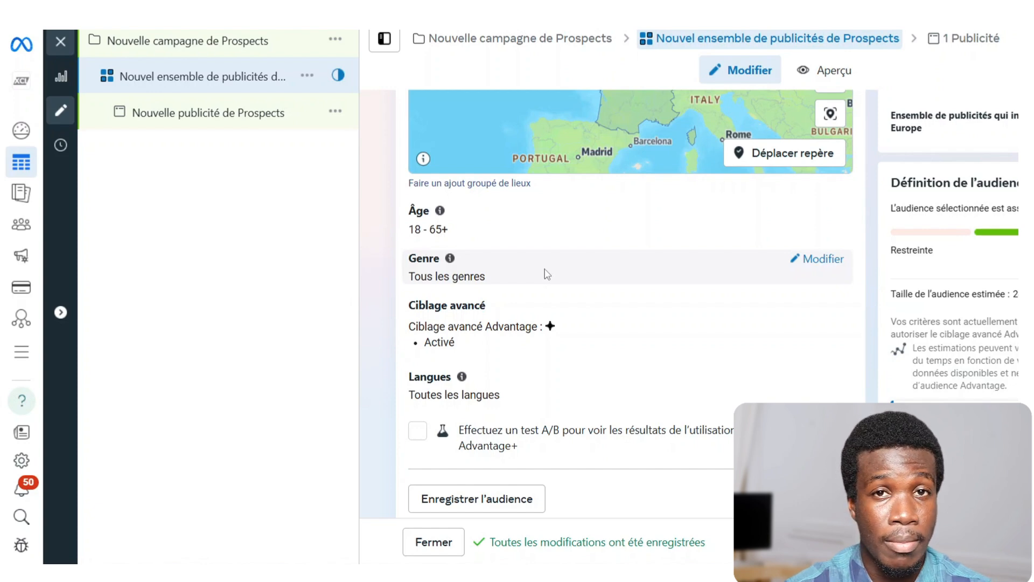
pyautogui.scroll(-2, 547, 274)
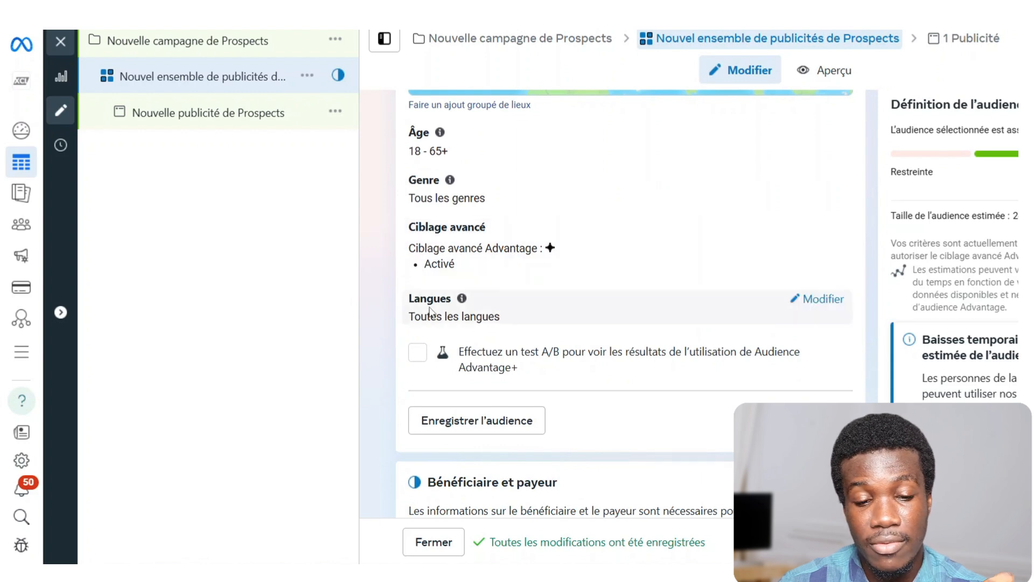
pyautogui.click(823, 300)
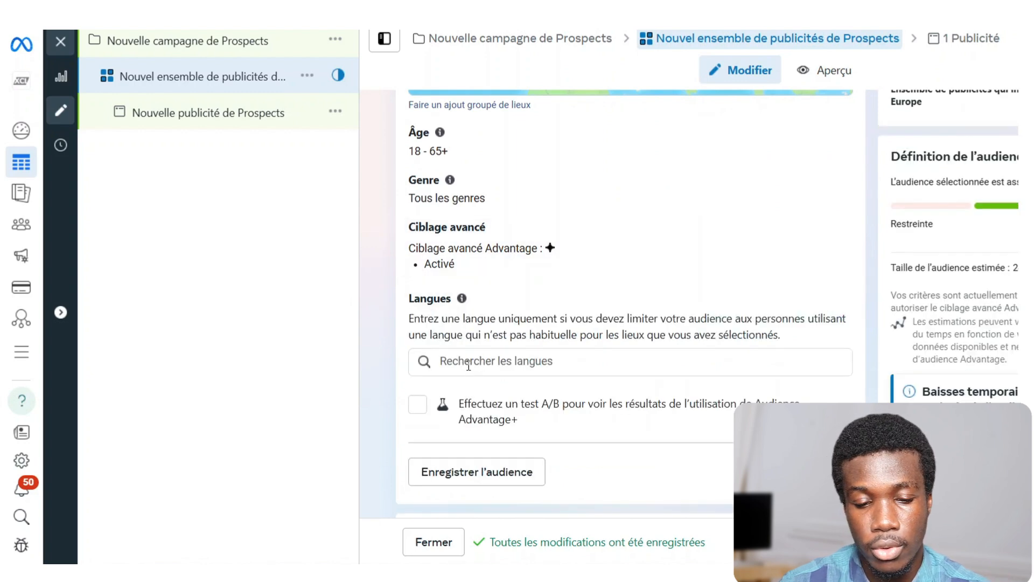
pyautogui.click(466, 362)
pyautogui.write('fr')
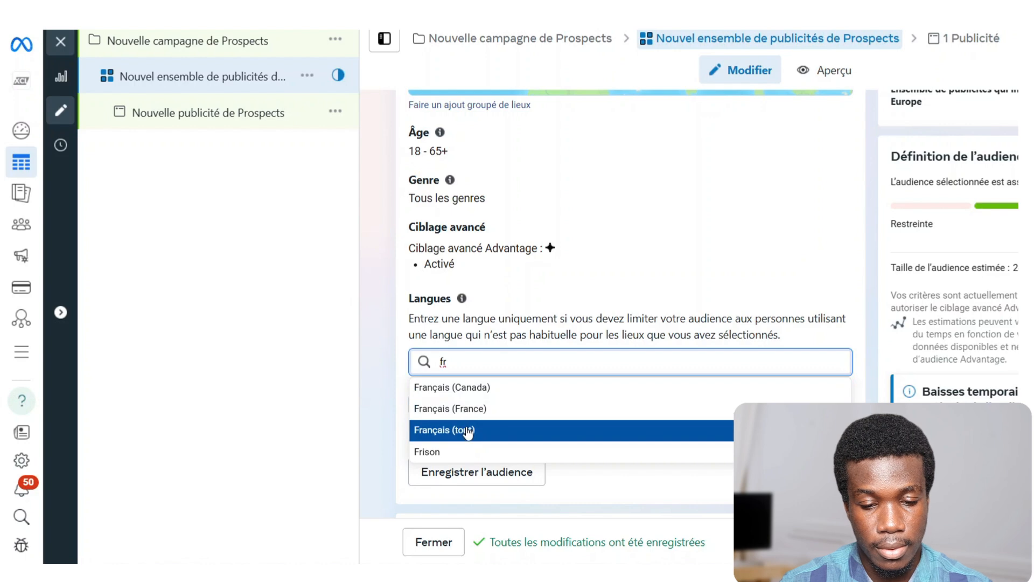
pyautogui.click(467, 429)
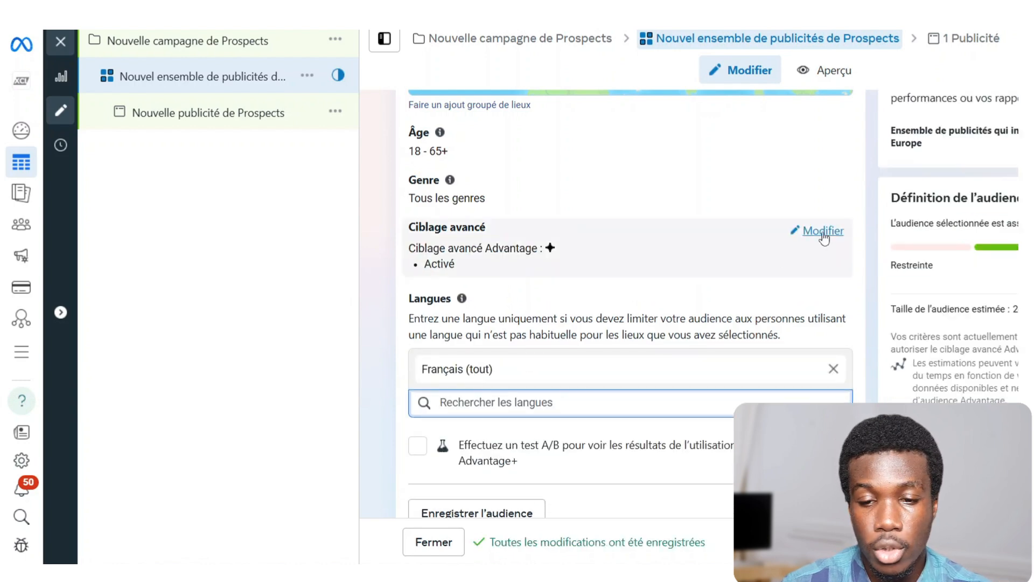
# Edit the detailed targeting (Ciblage avancé) and add the interest Soins du visage (cosmétiques).
pyautogui.click(823, 232)
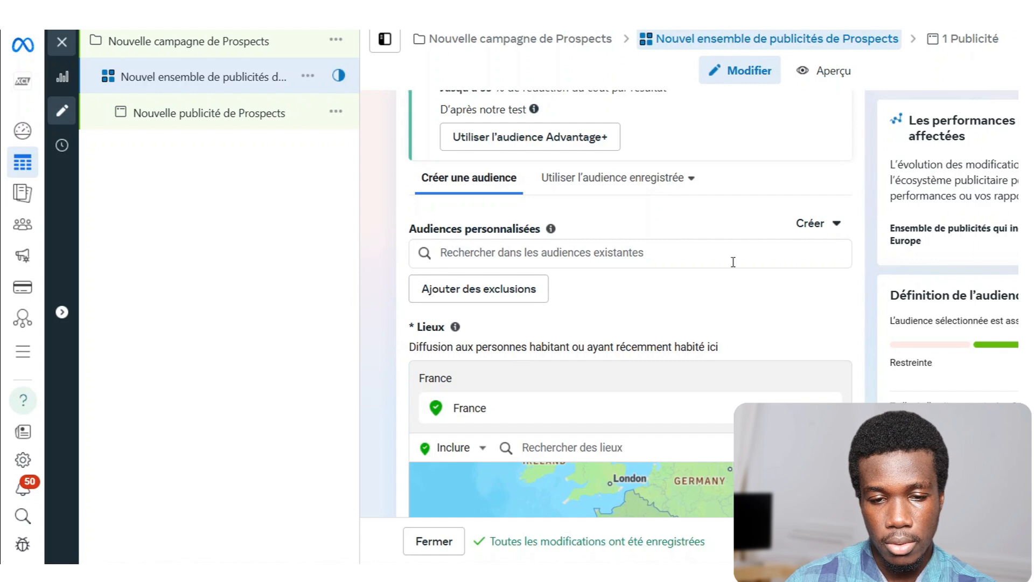
pyautogui.scroll(-3, 679, 216)
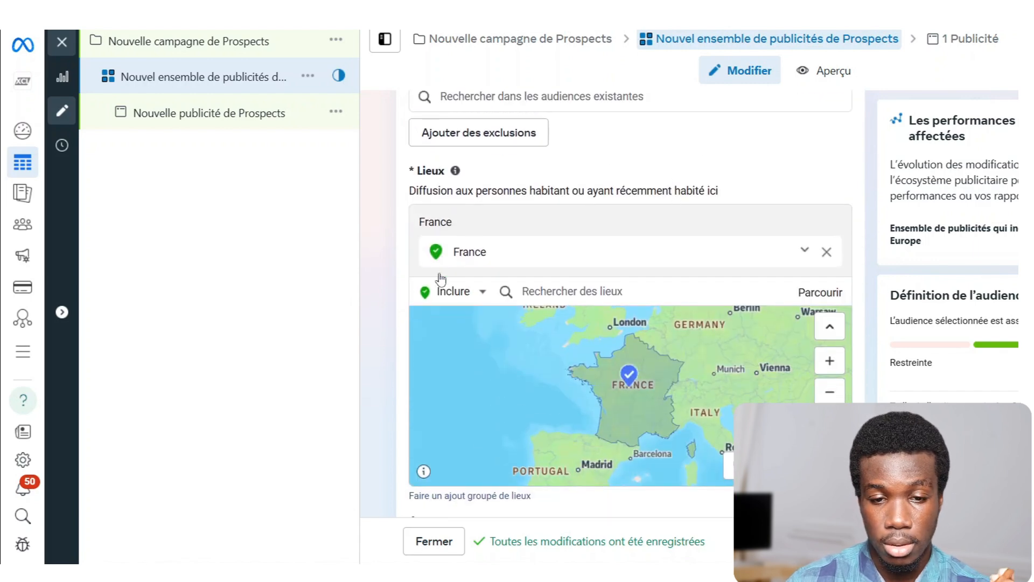
pyautogui.scroll(-1, 811, 166)
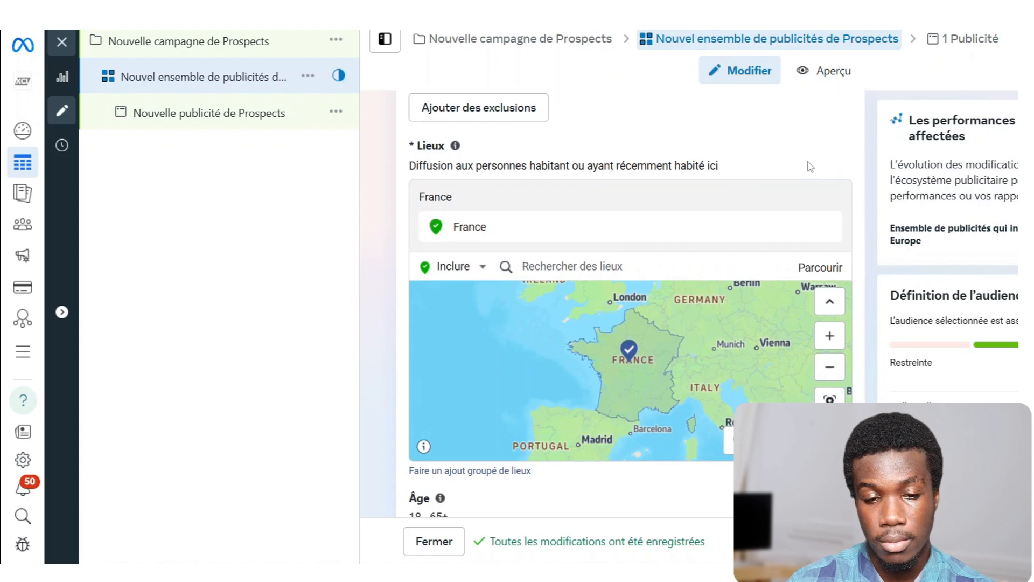
pyautogui.scroll(-4, 811, 166)
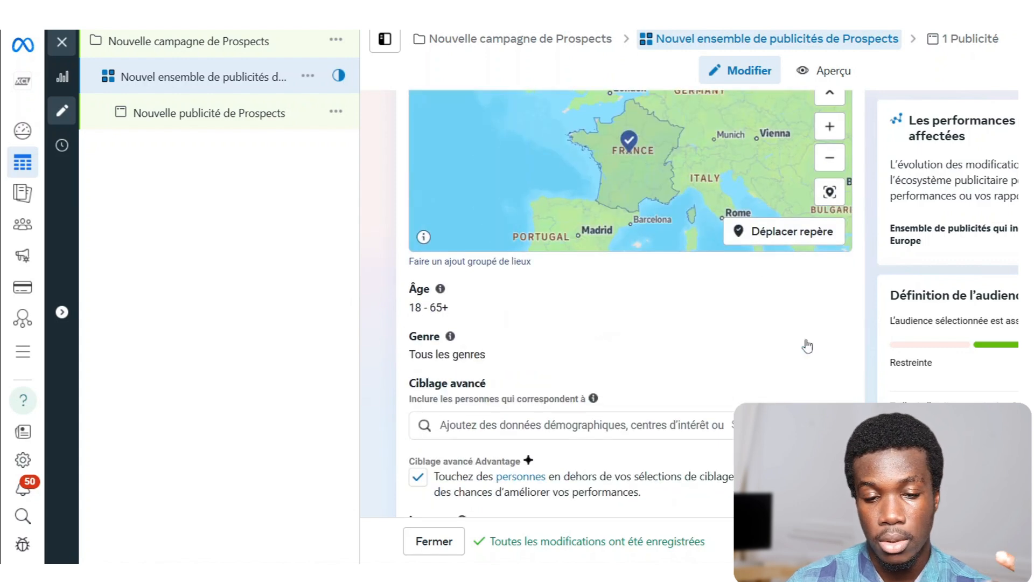
pyautogui.scroll(-1, 811, 363)
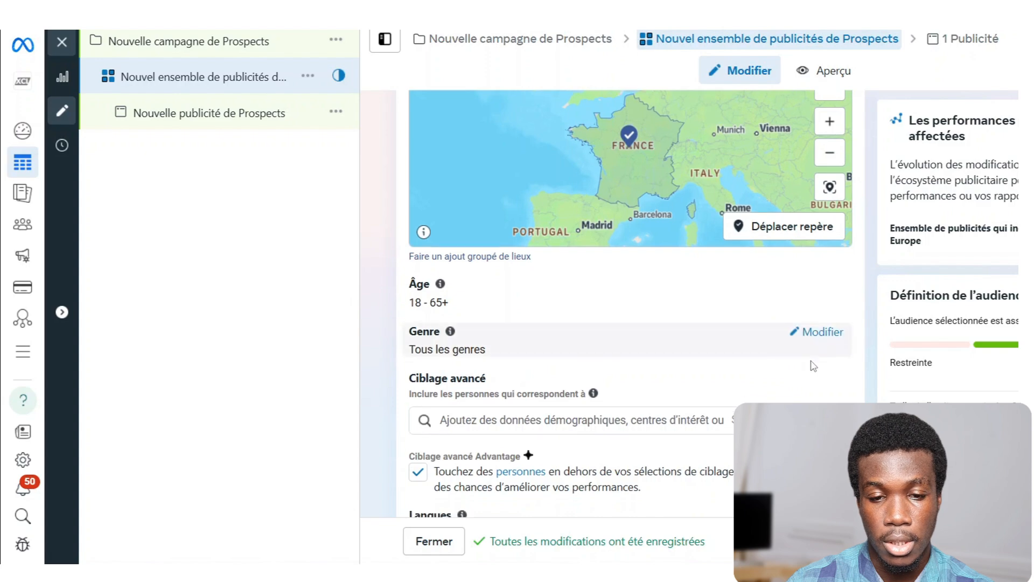
pyautogui.scroll(-7, 813, 366)
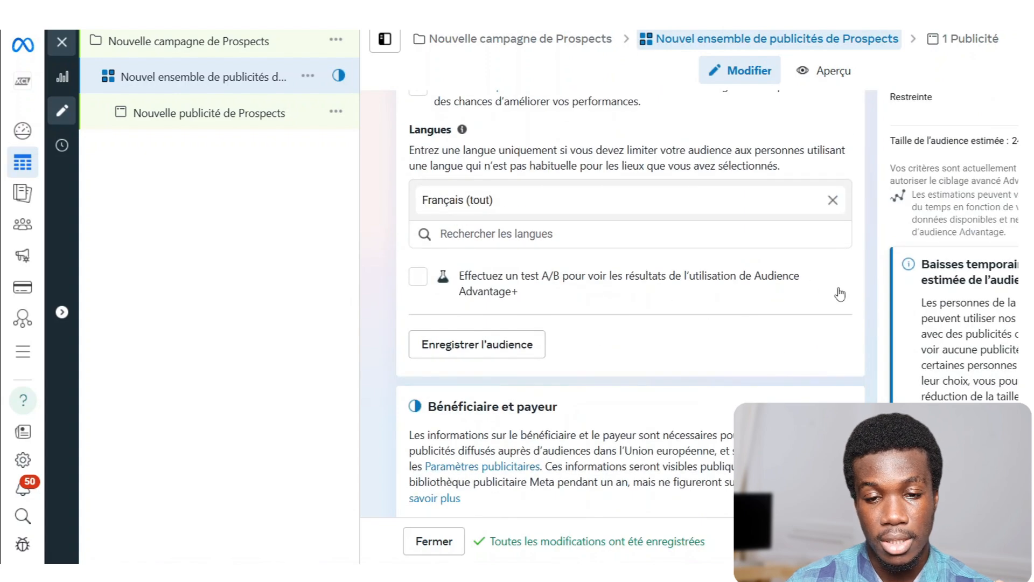
pyautogui.scroll(4, 841, 293)
pyautogui.click(557, 276)
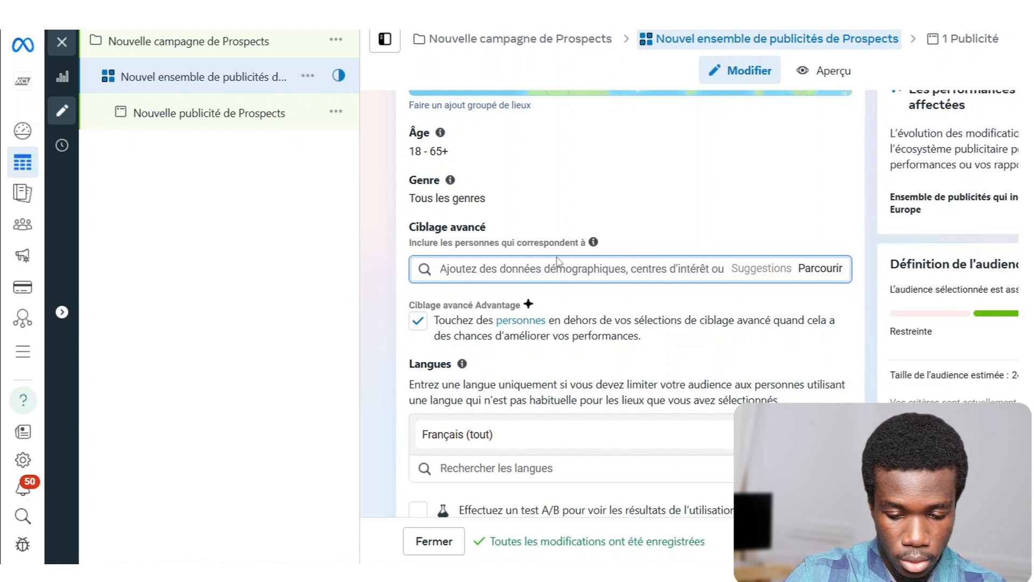
pyautogui.write('soin du vis')
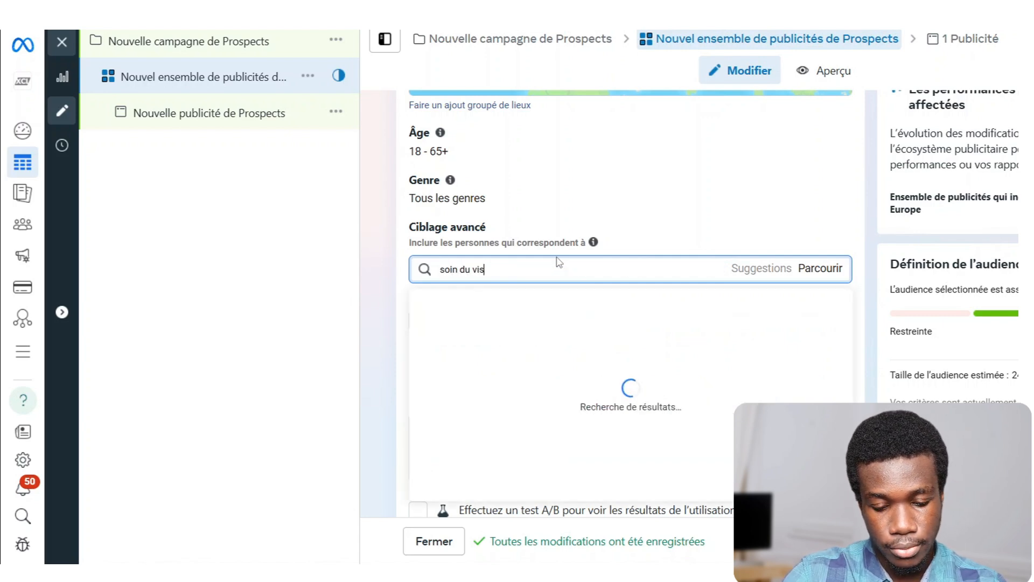
pyautogui.write('age')
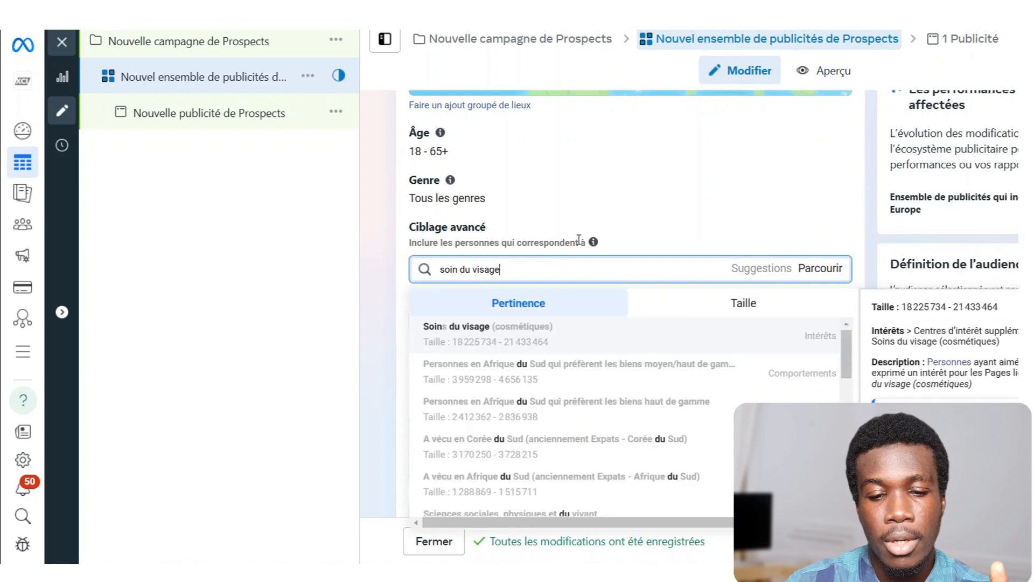
pyautogui.click(502, 335)
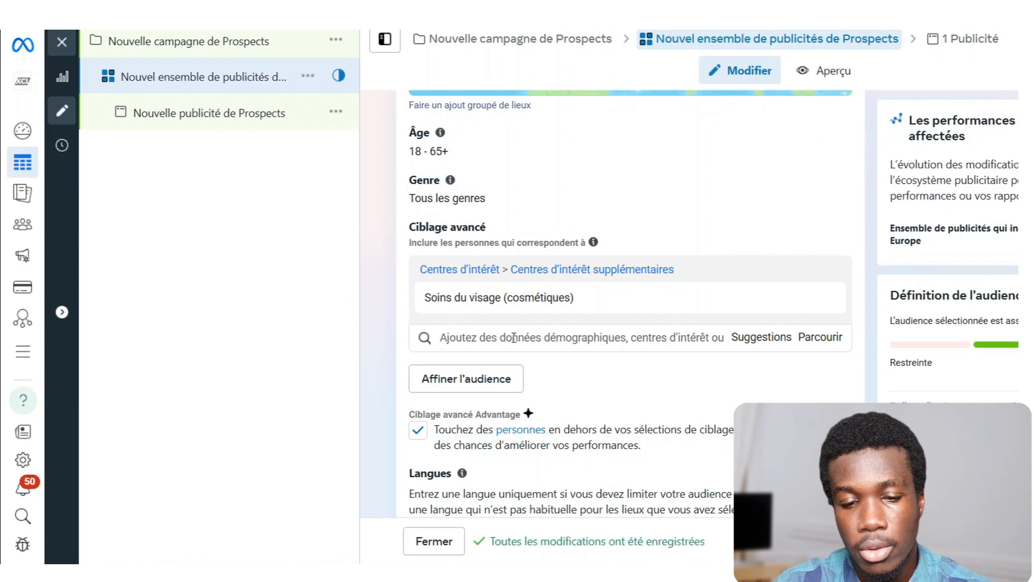
# Add the suggested interest Cosmétiques (soins personnels) to the detailed targeting.
pyautogui.click(757, 339)
pyautogui.scroll(-2, 720, 268)
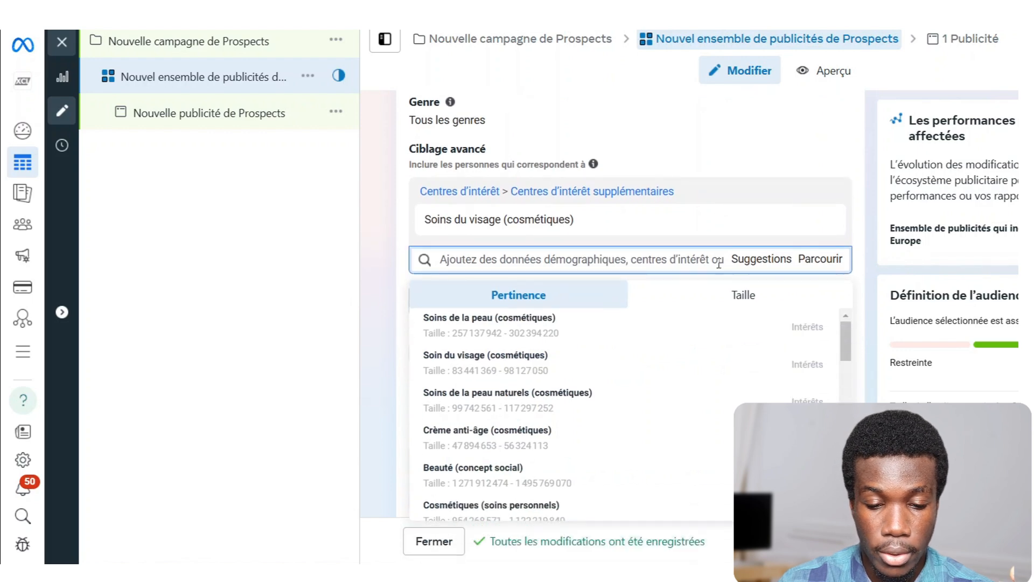
pyautogui.scroll(-2, 615, 377)
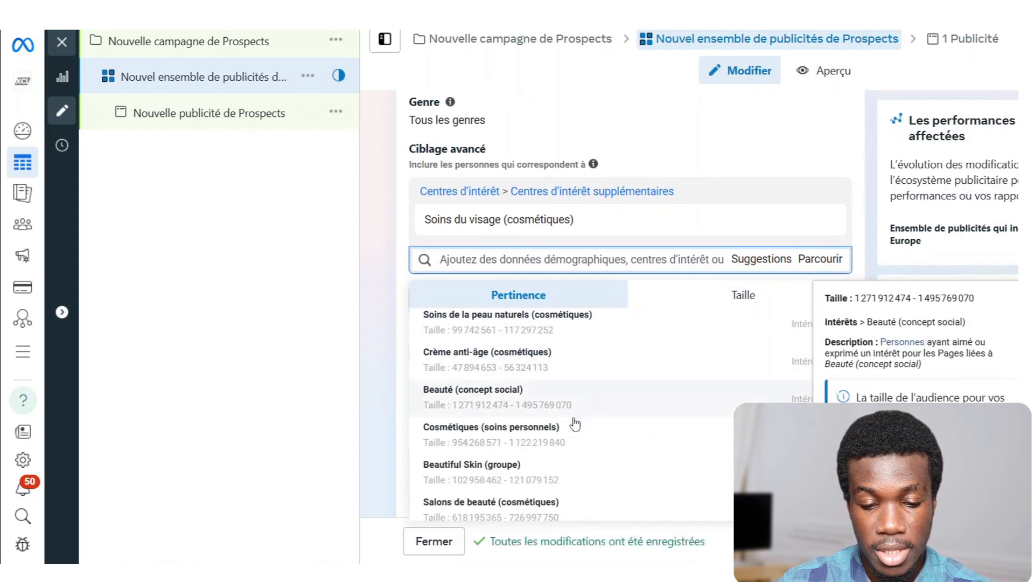
pyautogui.click(571, 424)
# Search for the brand avène and add the interest Avène to the detailed targeting.
pyautogui.click(581, 289)
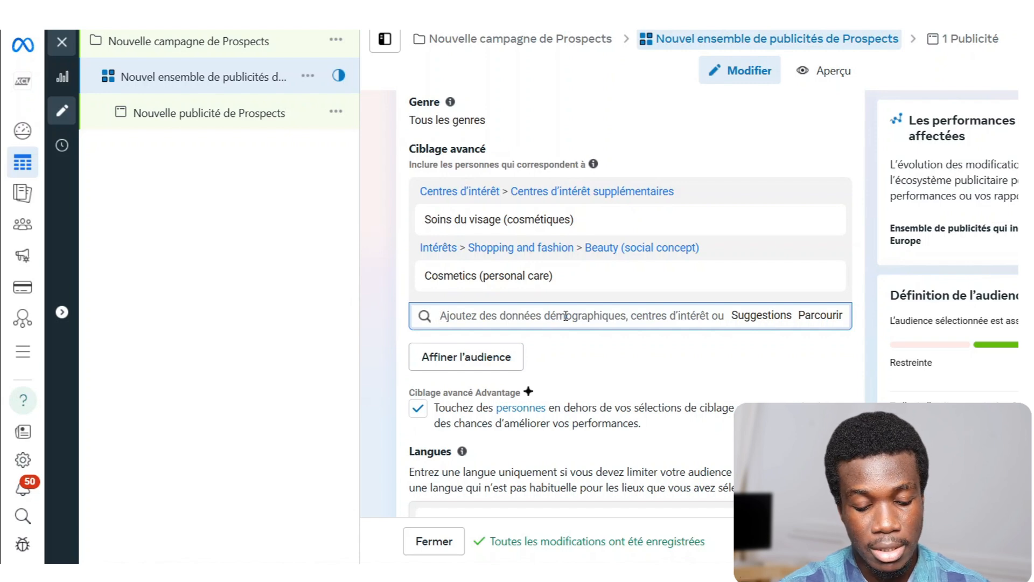
pyautogui.write('c')
pyautogui.press('BackSpace')
pyautogui.write('avène')
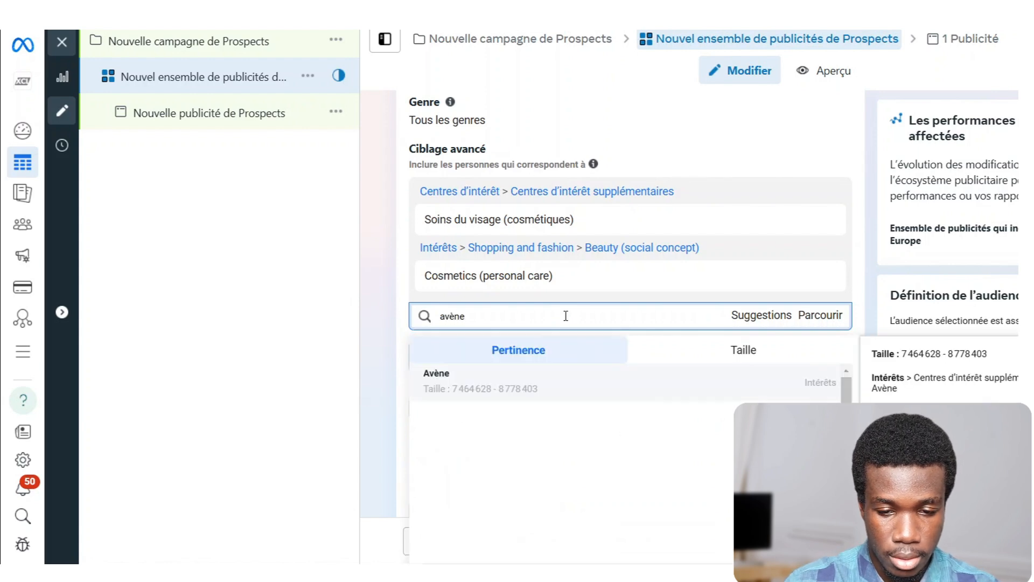
pyautogui.click(513, 388)
# Try adding the interest CeraVe Skincare to the detailed targeting and remove it again.
pyautogui.click(487, 347)
pyautogui.write('cerave')
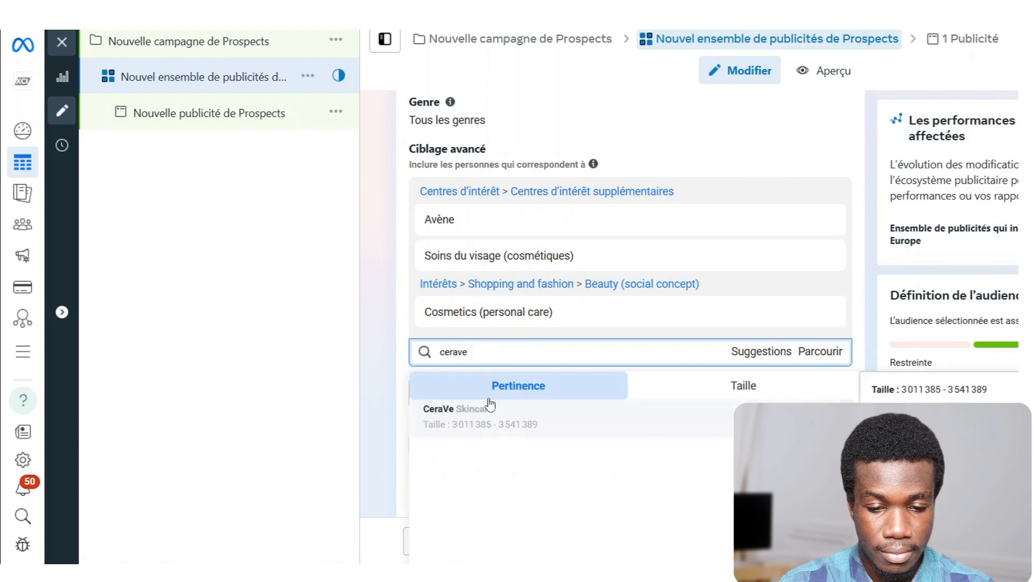
pyautogui.click(487, 421)
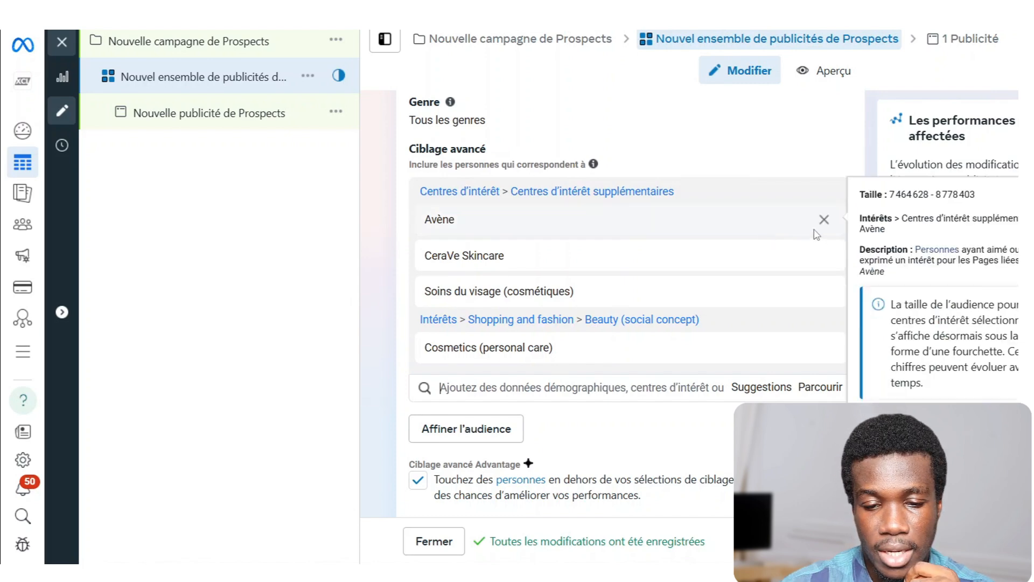
pyautogui.moveTo(819, 345)
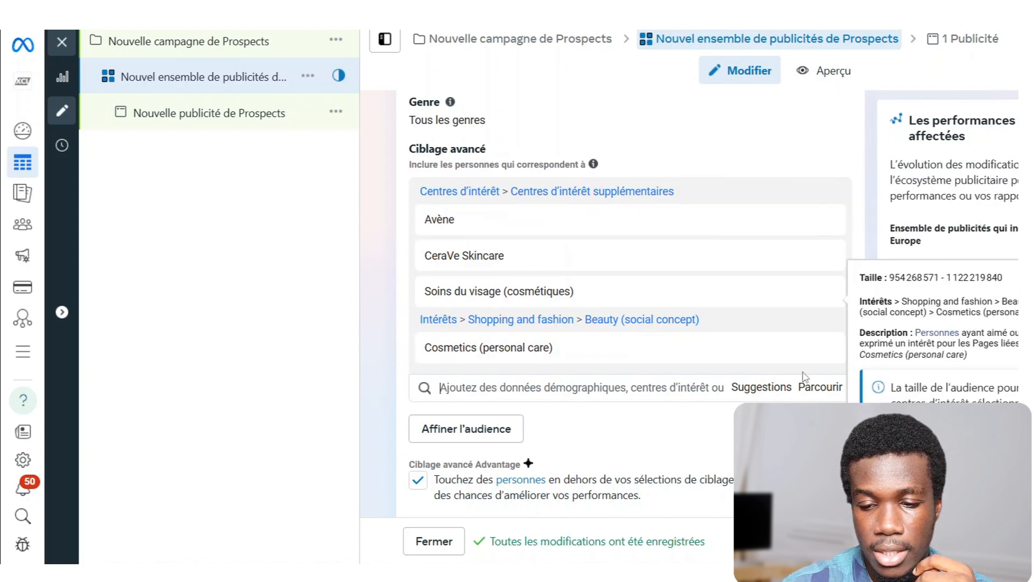
pyautogui.click(824, 255)
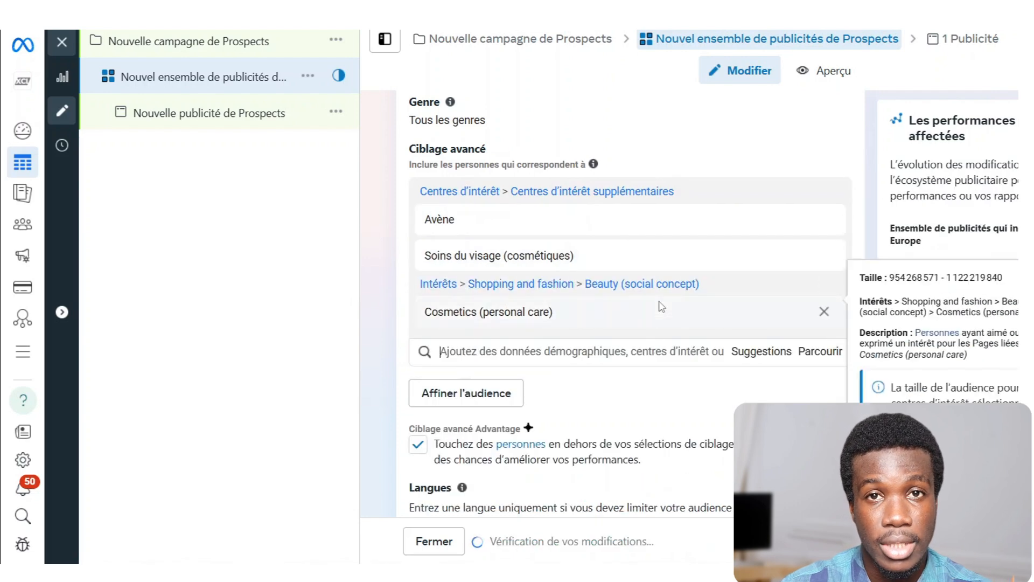
# Turn off Advantage detailed targeting, which reaches people outside the selected targeting.
pyautogui.scroll(-3, 715, 301)
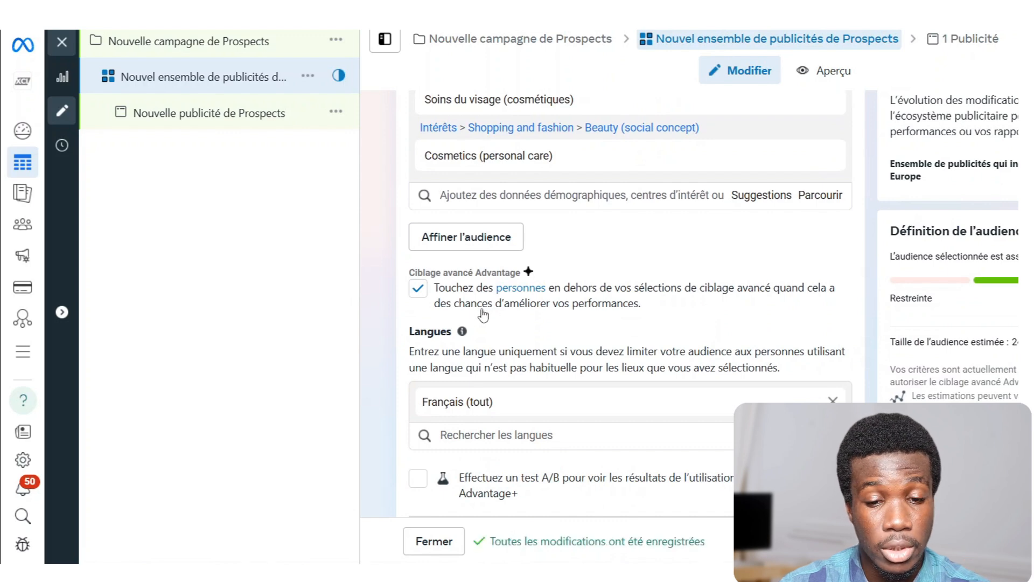
pyautogui.click(418, 296)
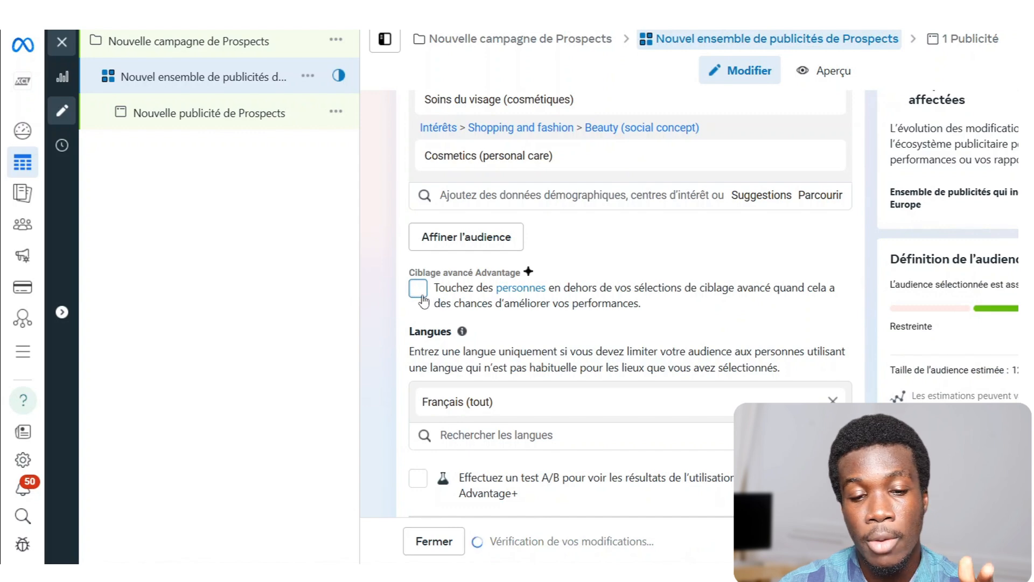
pyautogui.scroll(3, 423, 301)
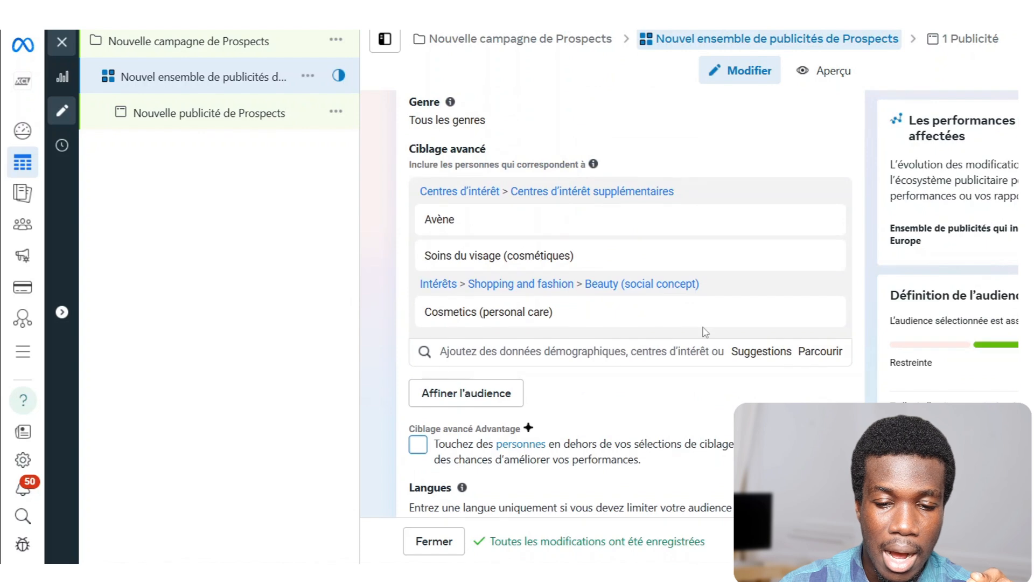
pyautogui.moveTo(632, 289)
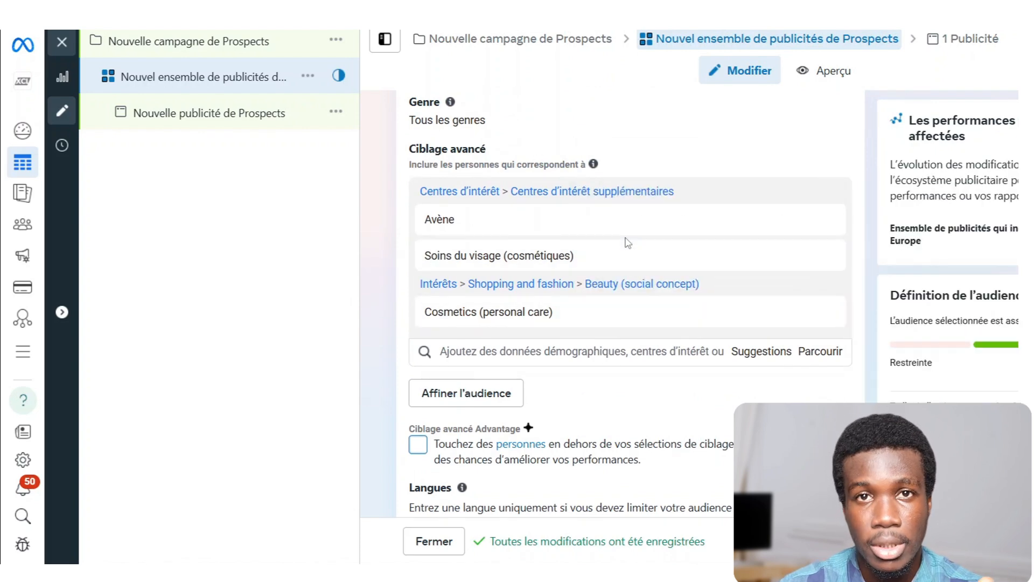
pyautogui.moveTo(626, 251)
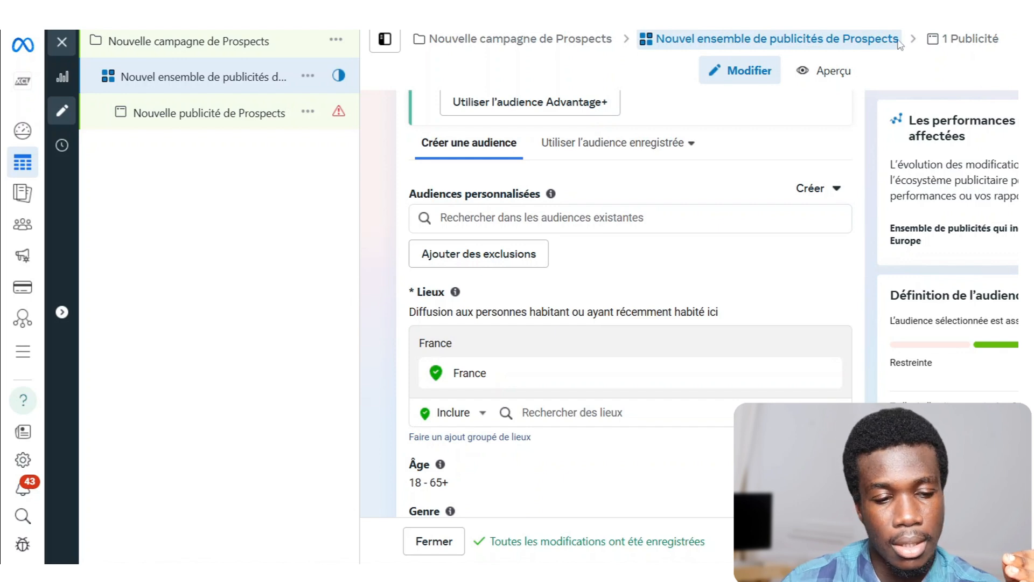
# Close the ad set editor and open the Audiences tool.
pyautogui.click(62, 41)
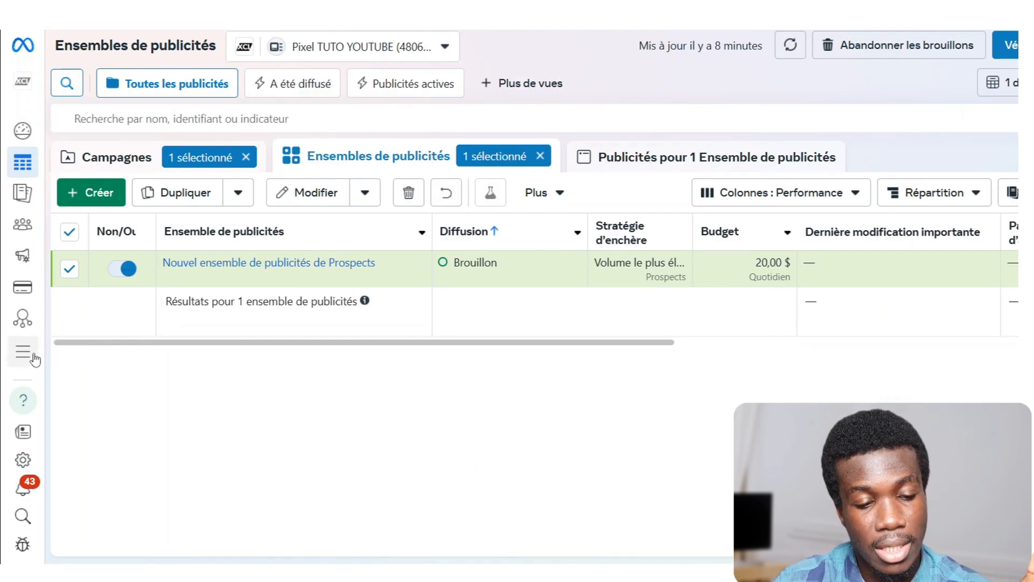
pyautogui.click(83, 386)
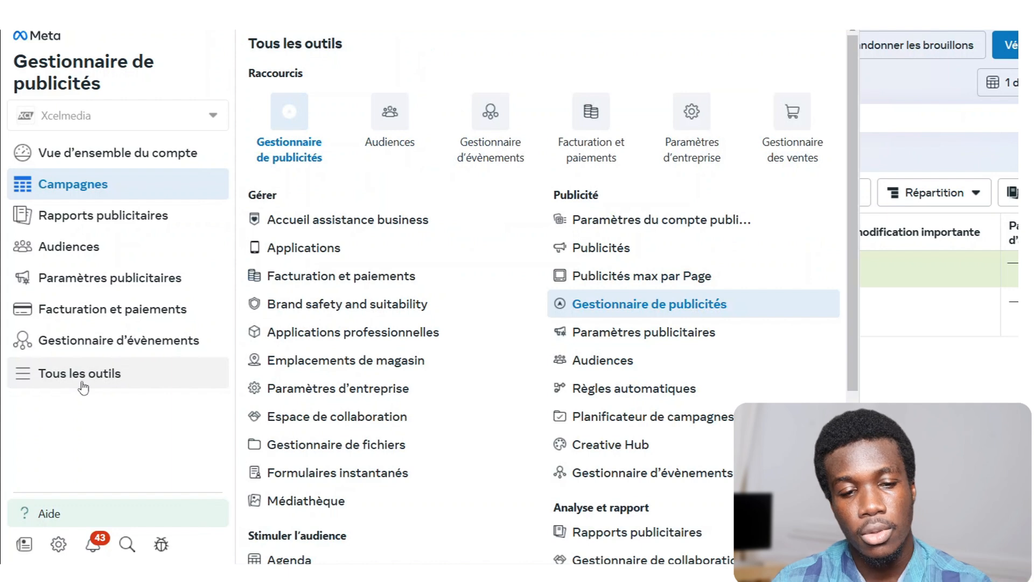
pyautogui.click(388, 136)
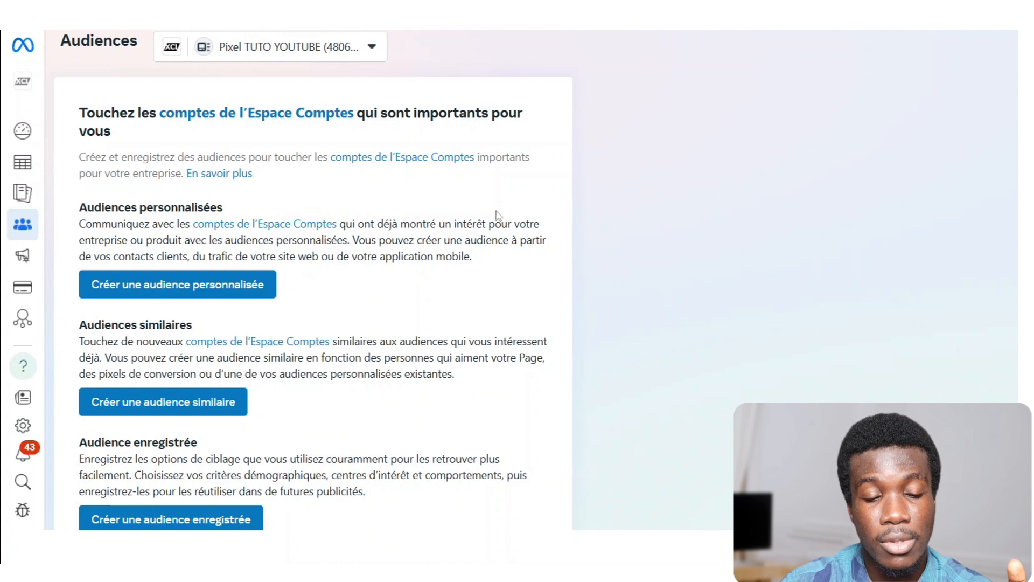
# Start a new custom audience with Compte Instagram as its source.
pyautogui.click(234, 292)
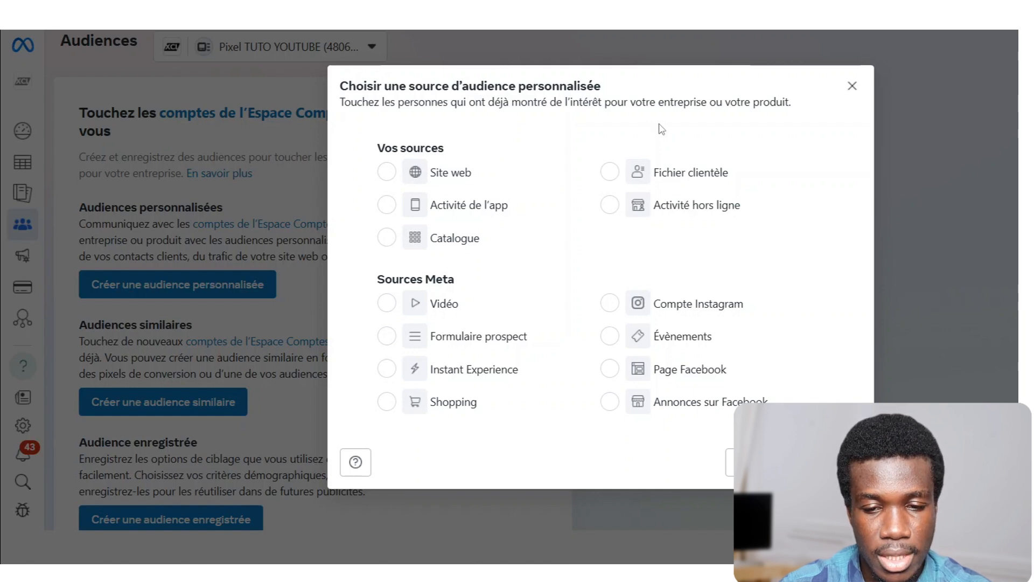
pyautogui.click(646, 314)
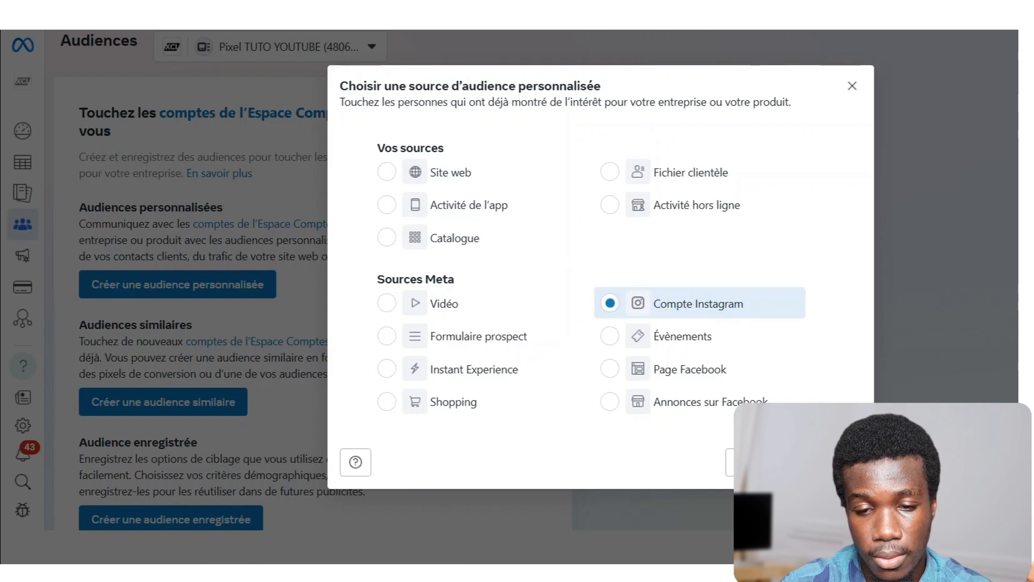
pyautogui.click(830, 462)
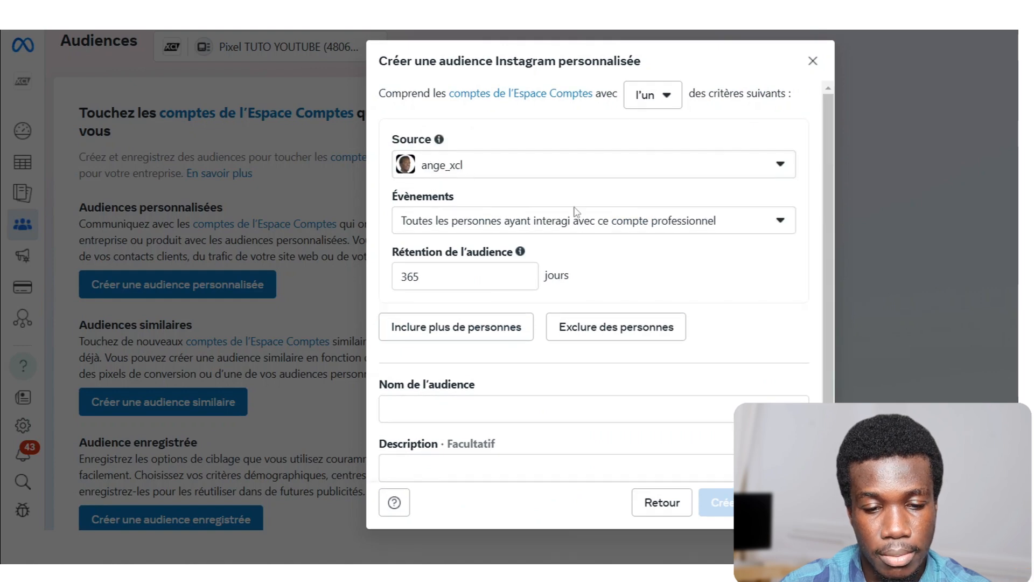
# Name the Instagram custom audience AUD INSTA 01 and create it.
pyautogui.scroll(-1, 691, 254)
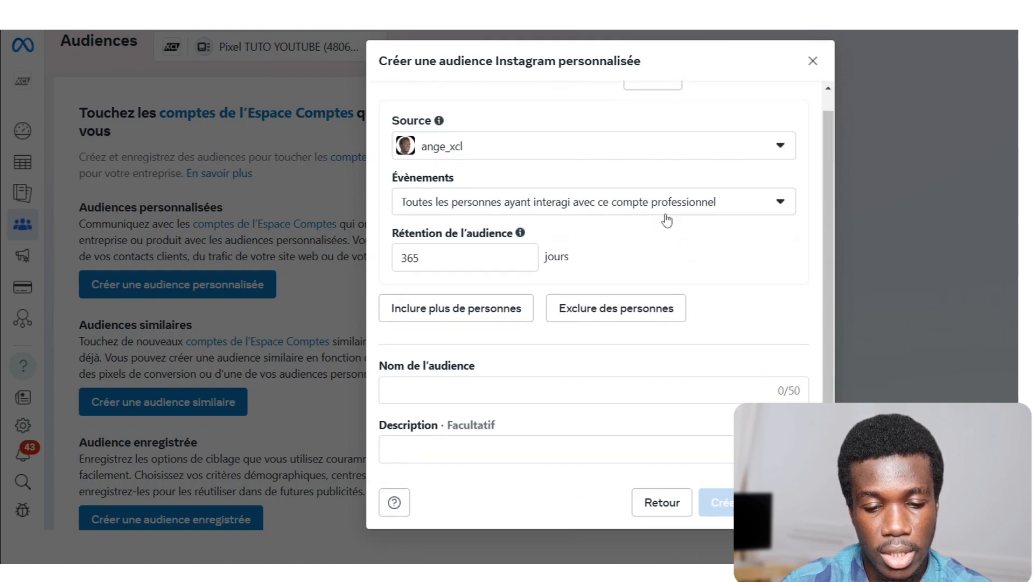
pyautogui.click(544, 384)
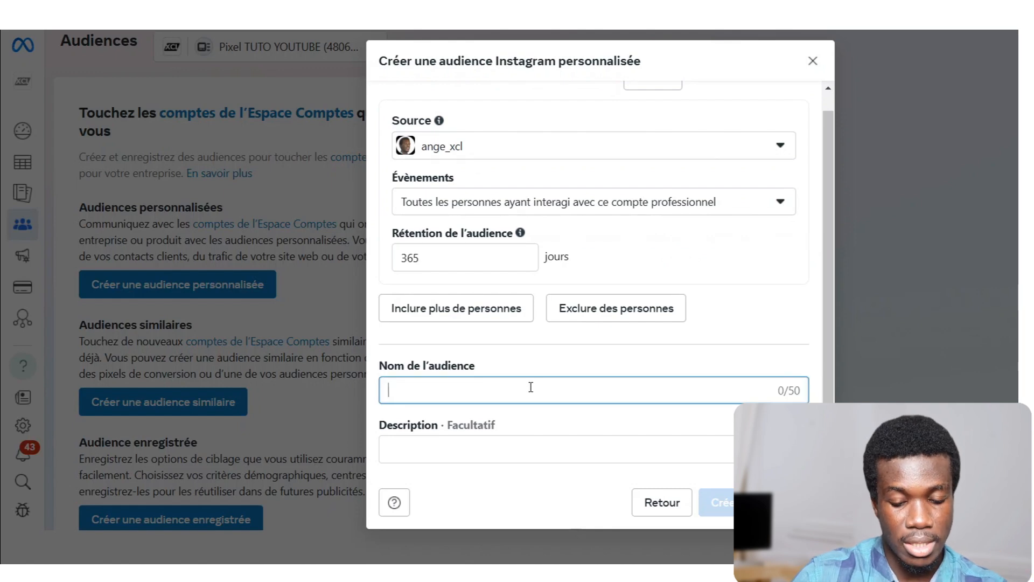
pyautogui.write('AUD INSTA ')
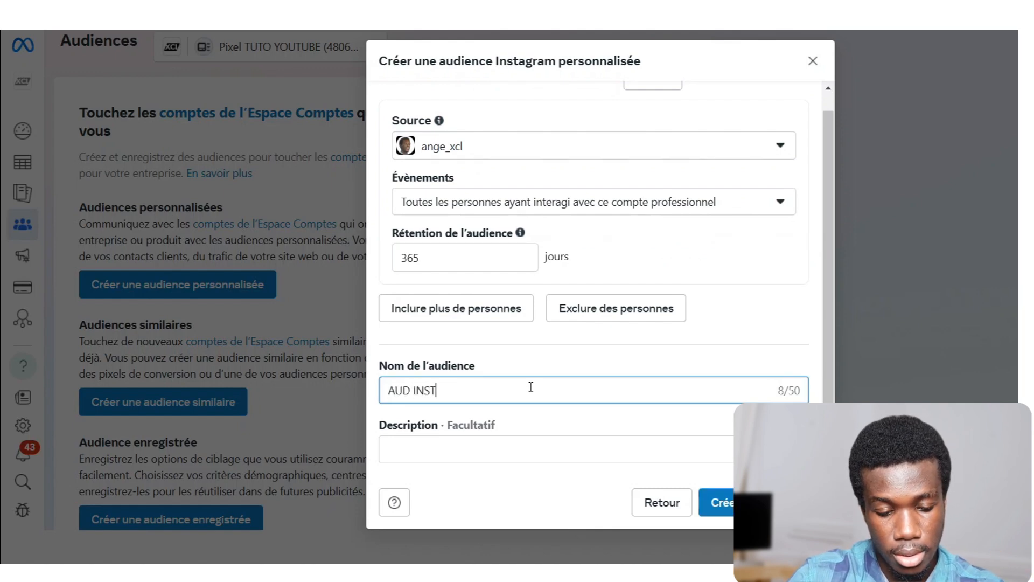
pyautogui.write('01')
pyautogui.click(716, 502)
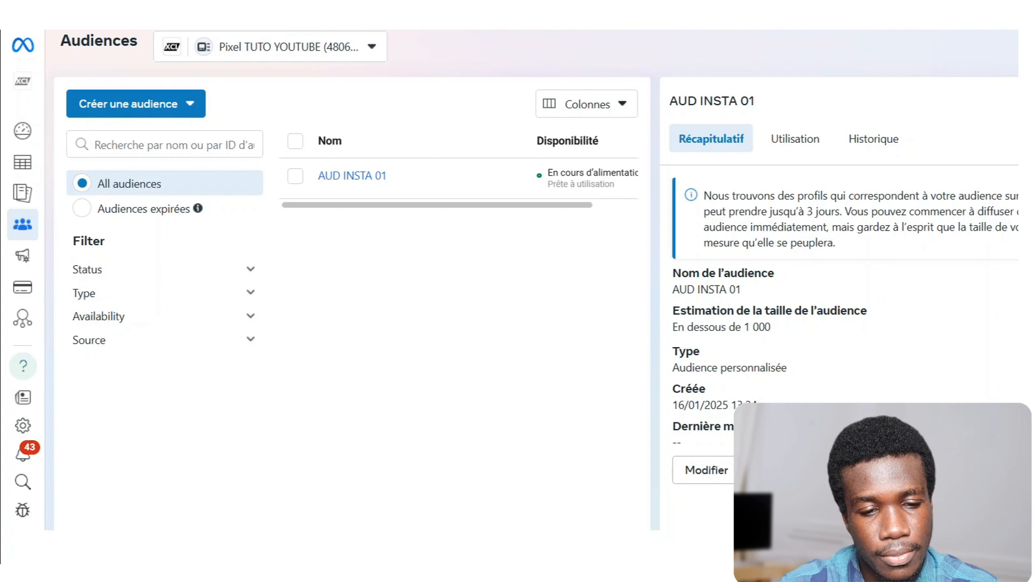
# Create a 1% lookalike audience from AUD INSTA 01 with Espagne as its location.
pyautogui.click(295, 176)
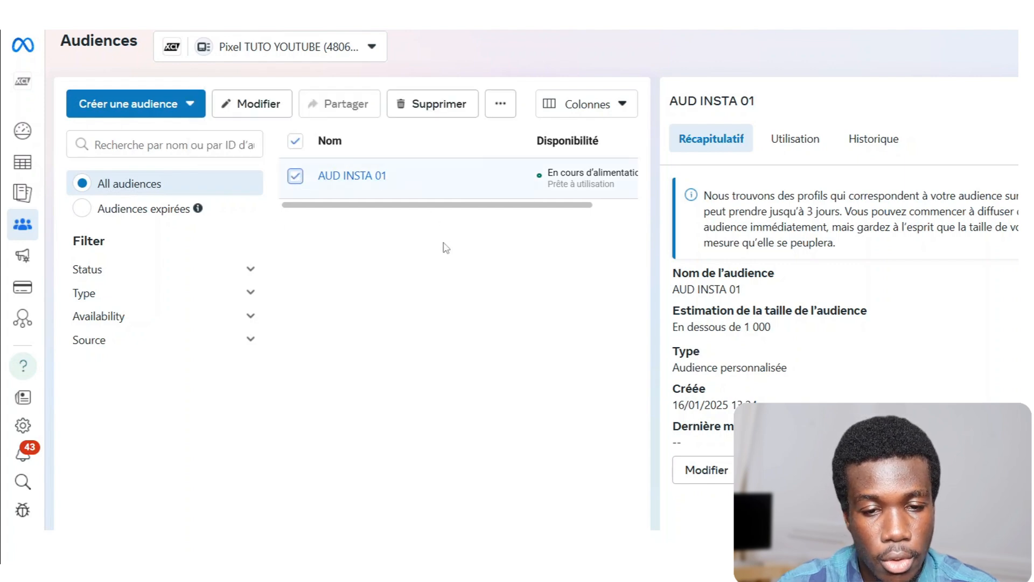
pyautogui.click(501, 108)
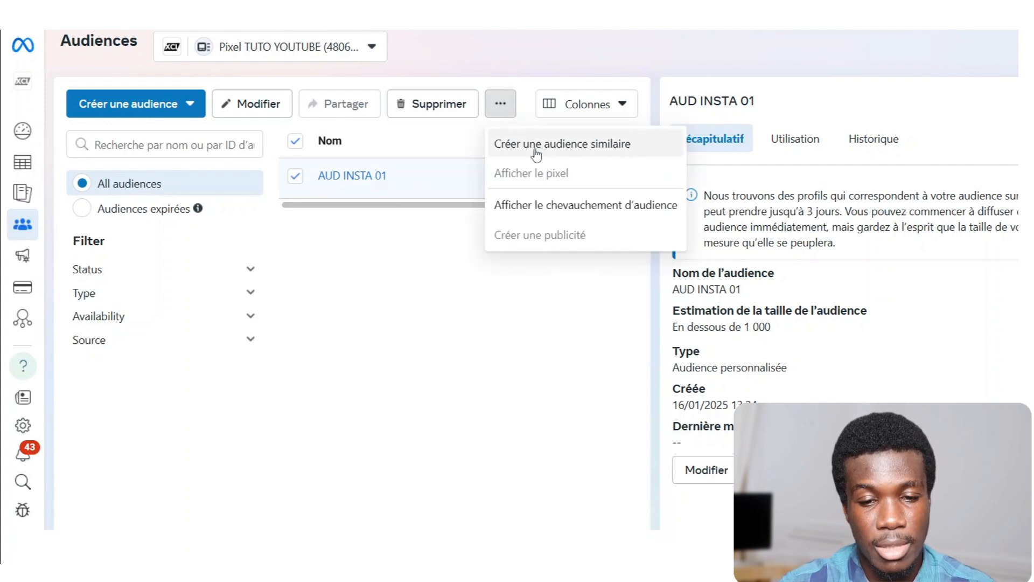
pyautogui.click(536, 154)
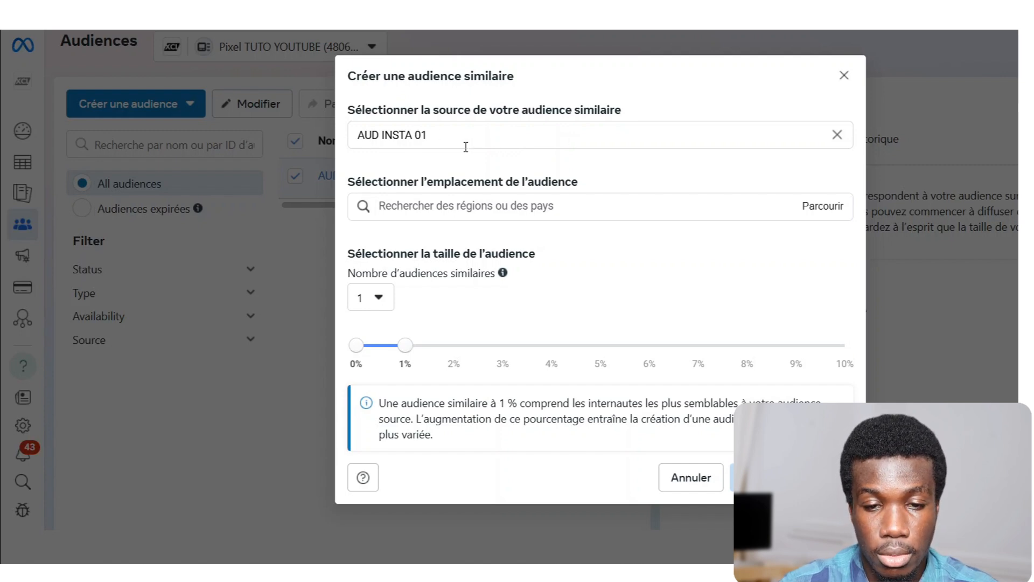
pyautogui.click(467, 208)
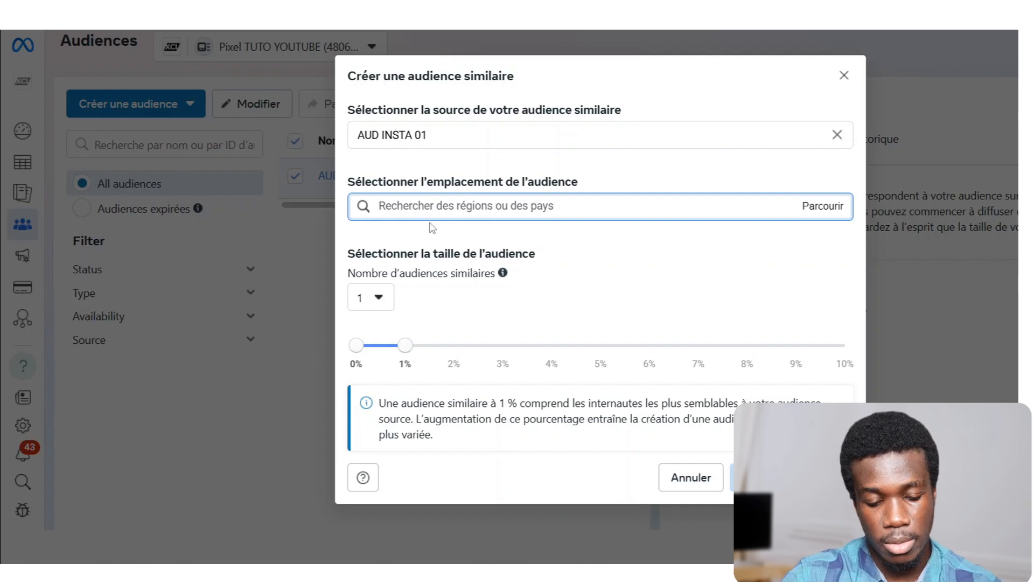
pyautogui.write('ESPAGNE')
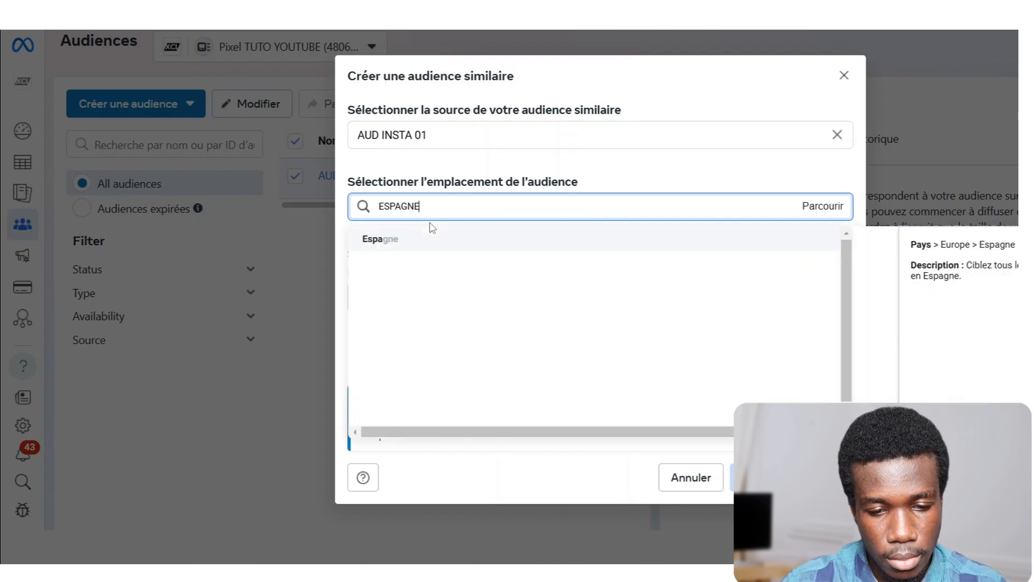
pyautogui.click(434, 238)
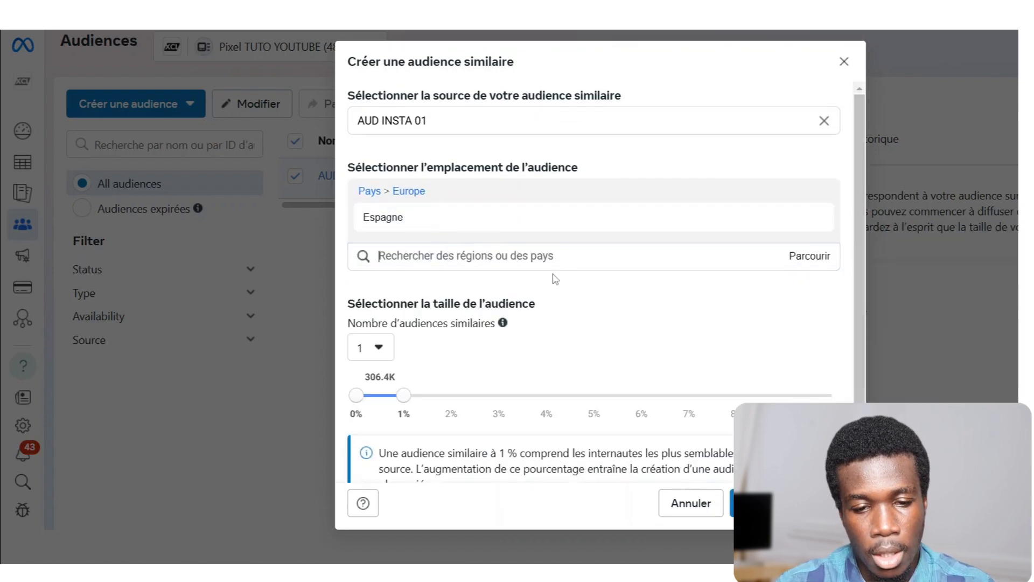
pyautogui.scroll(-1, 553, 277)
pyautogui.scroll(1, 521, 234)
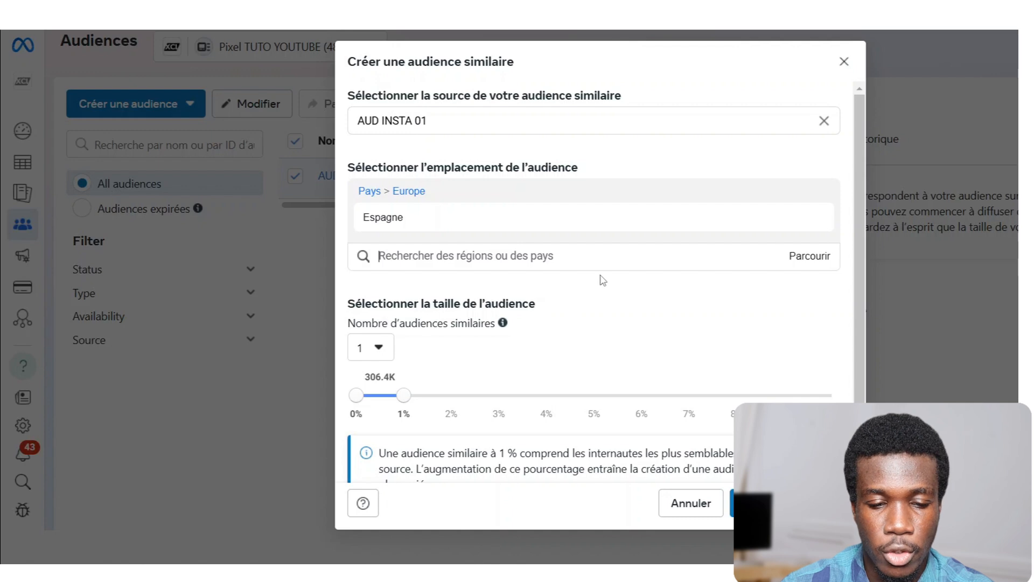
pyautogui.scroll(-1, 603, 281)
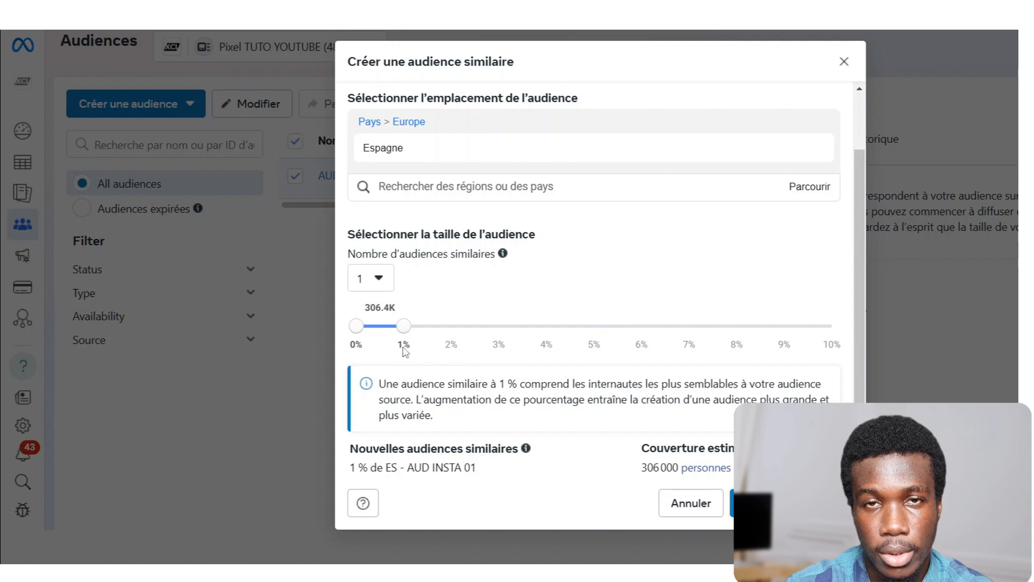
pyautogui.click(733, 502)
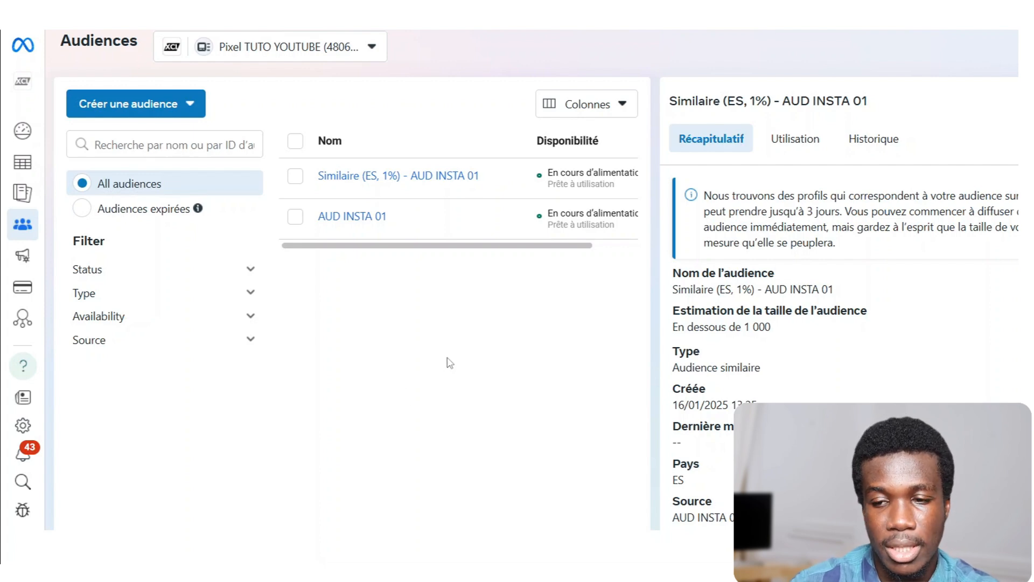
# Return to the ads manager and open the ad set of Nouvelle campagne de Prospects for editing at its custom audiences.
pyautogui.moveTo(32, 258)
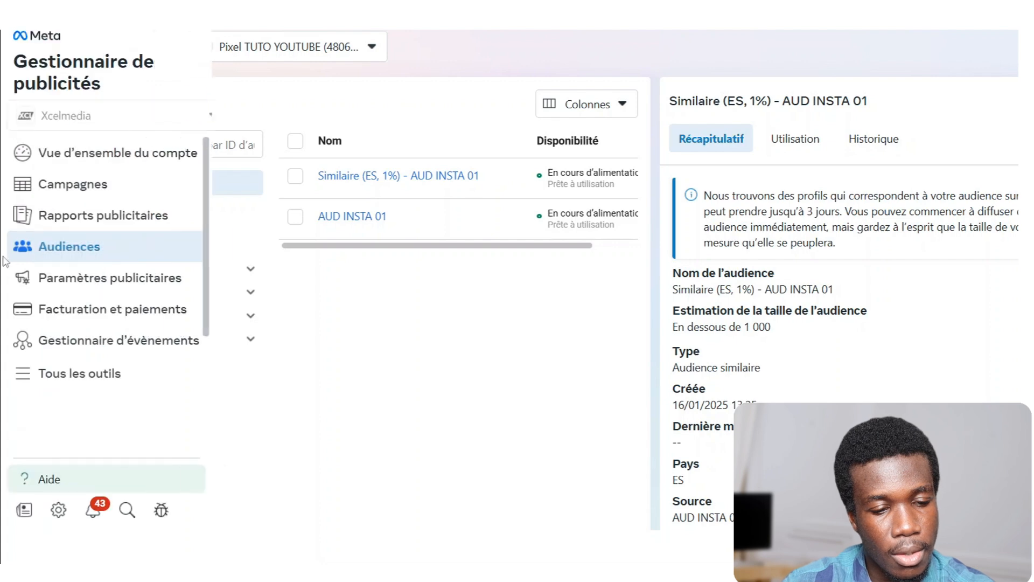
pyautogui.click(119, 382)
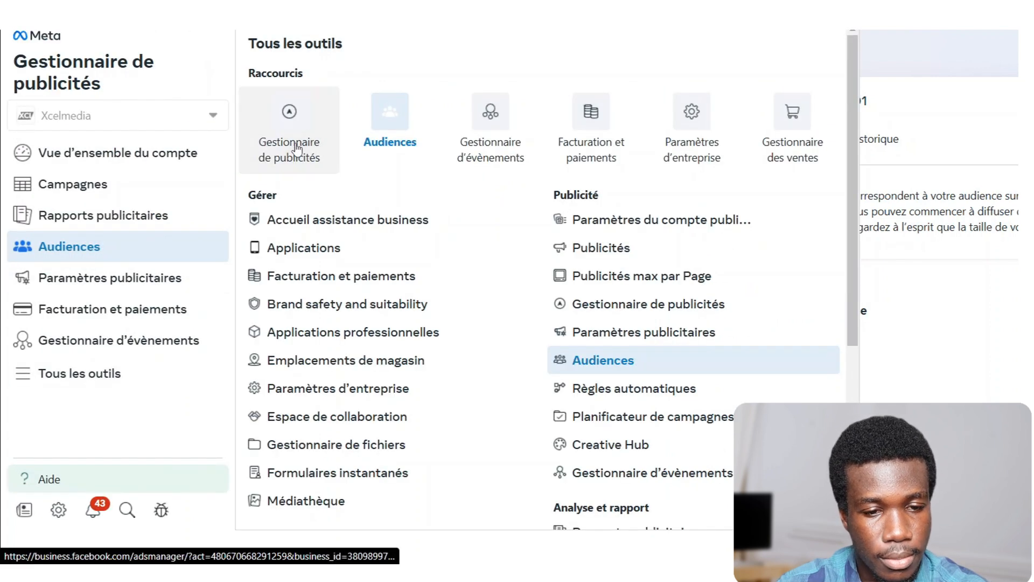
pyautogui.click(295, 148)
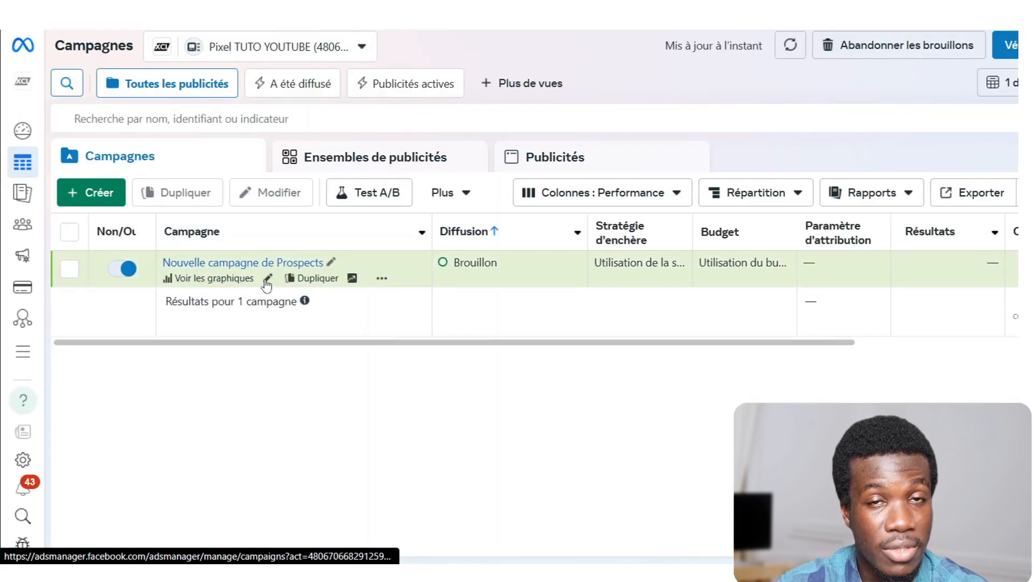
pyautogui.click(267, 278)
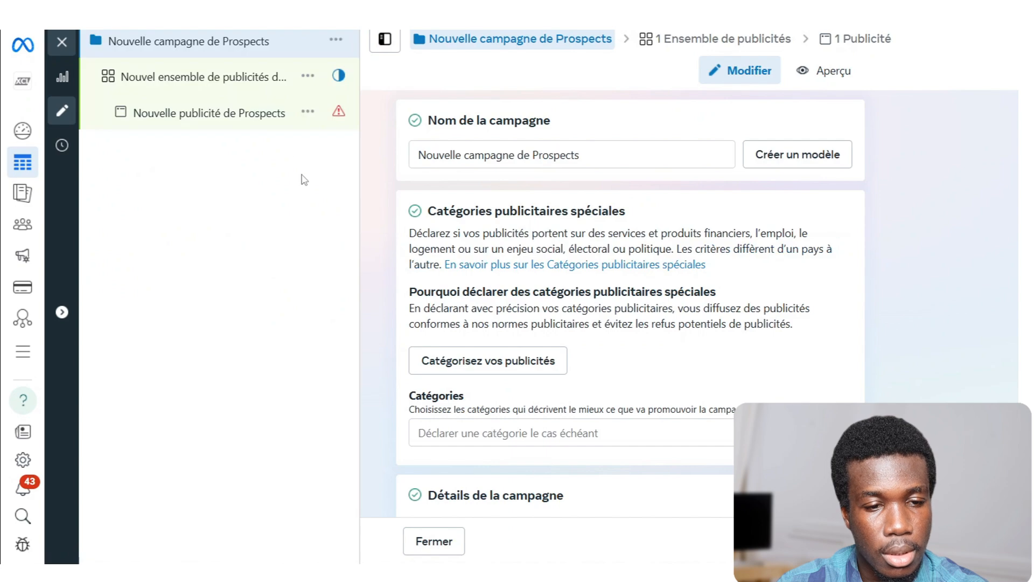
pyautogui.click(241, 81)
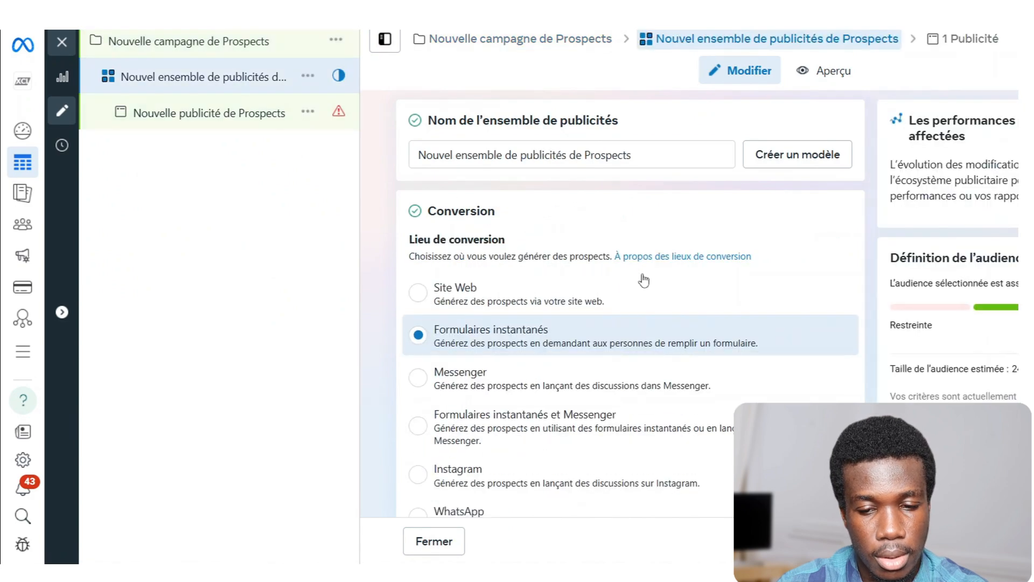
pyautogui.scroll(-10, 643, 274)
pyautogui.scroll(-15, 650, 266)
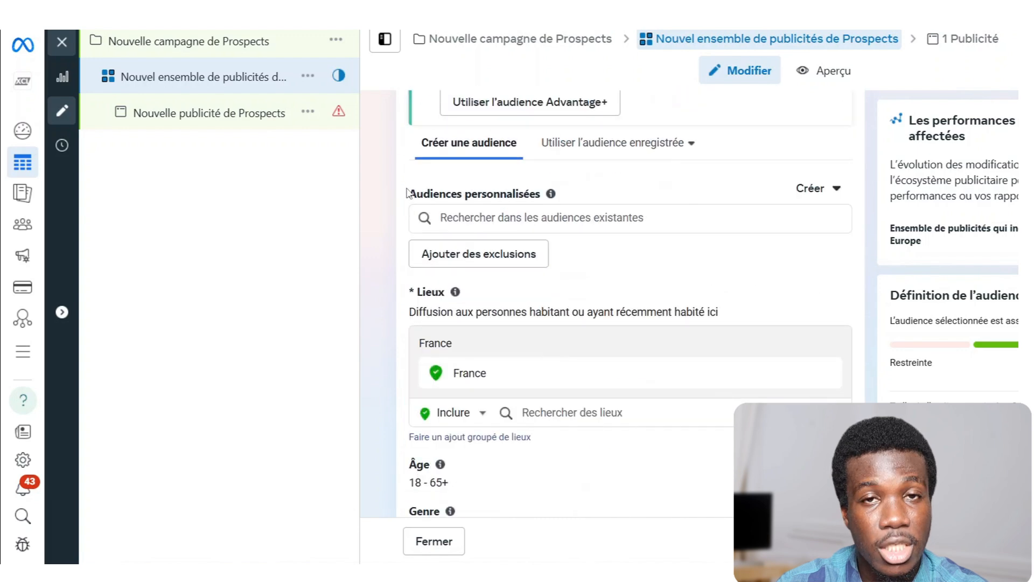
# Add the lookalike audience Similaire (ES, 1%) - AUD INSTA 01 to the ad set's custom audiences.
pyautogui.click(515, 224)
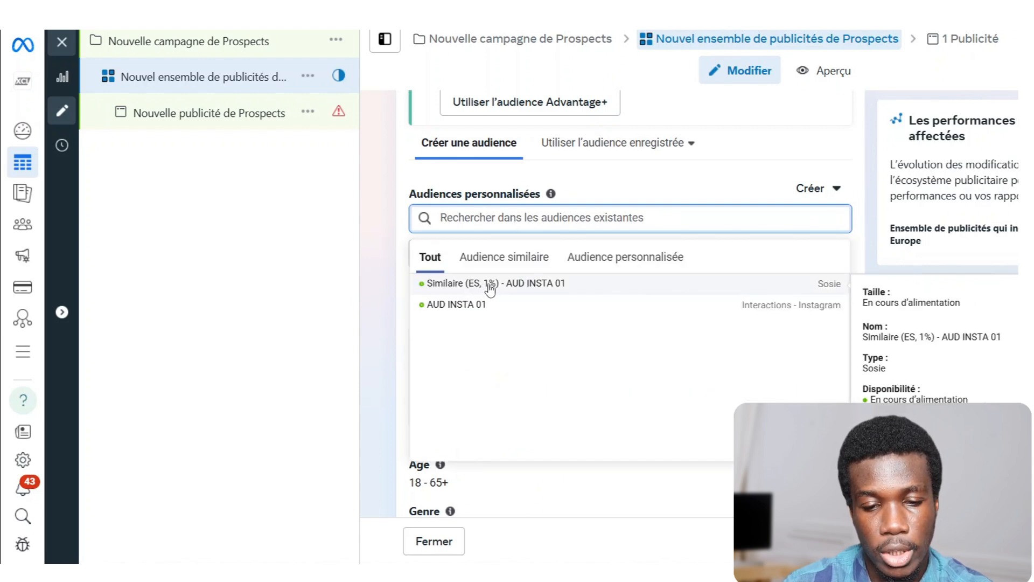
pyautogui.click(495, 284)
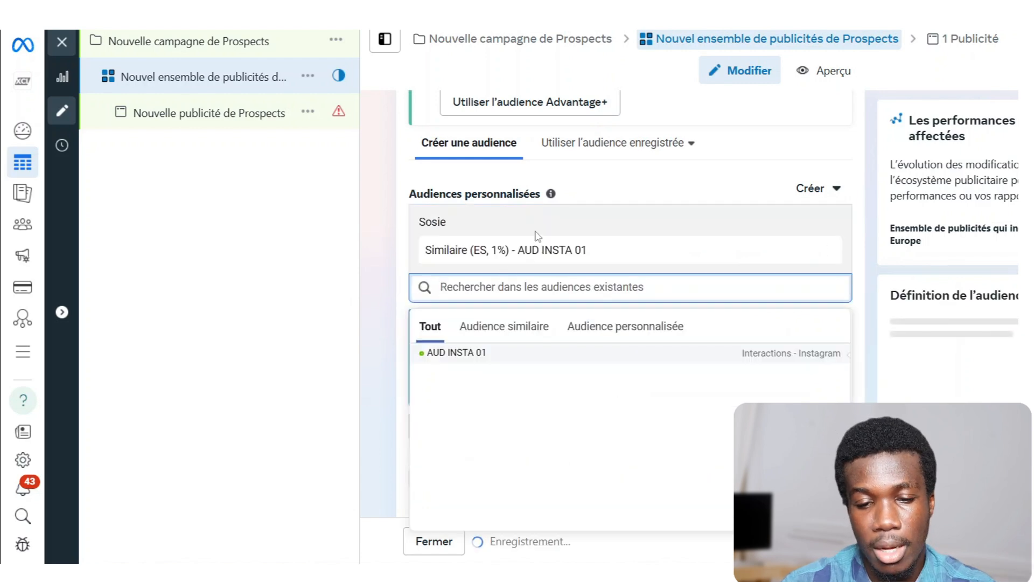
pyautogui.click(446, 203)
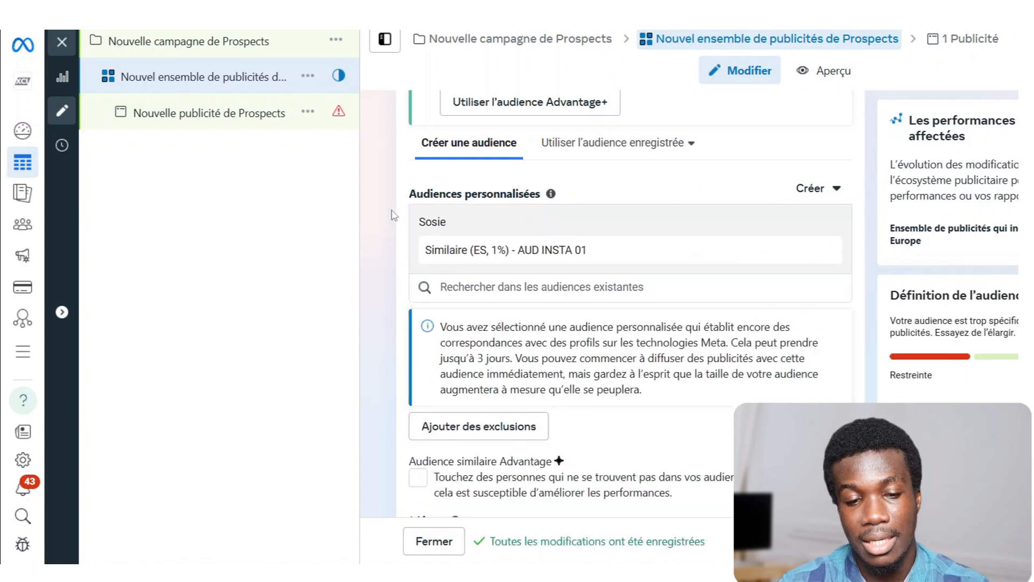
pyautogui.scroll(-4, 472, 231)
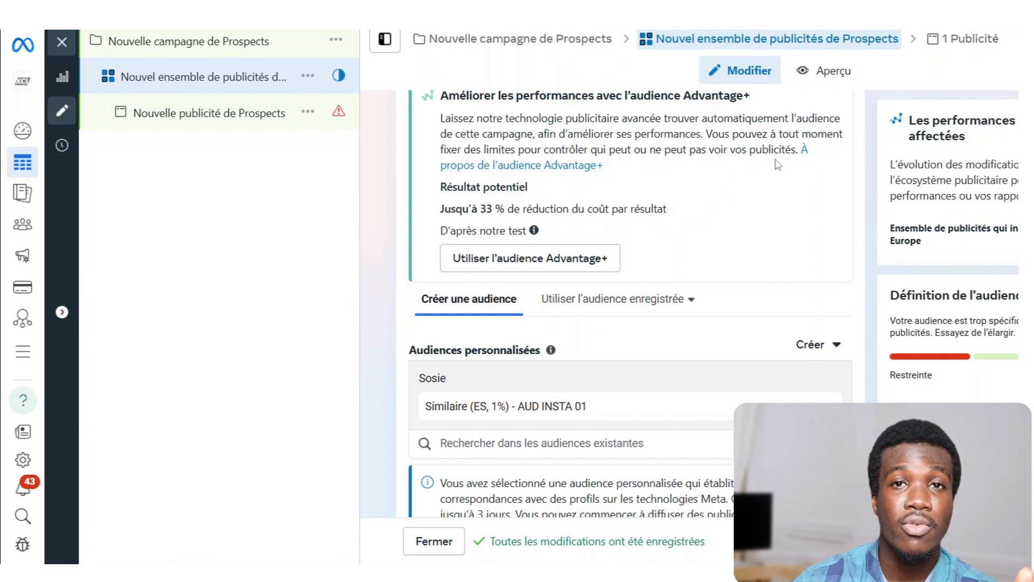
pyautogui.scroll(-2, 777, 165)
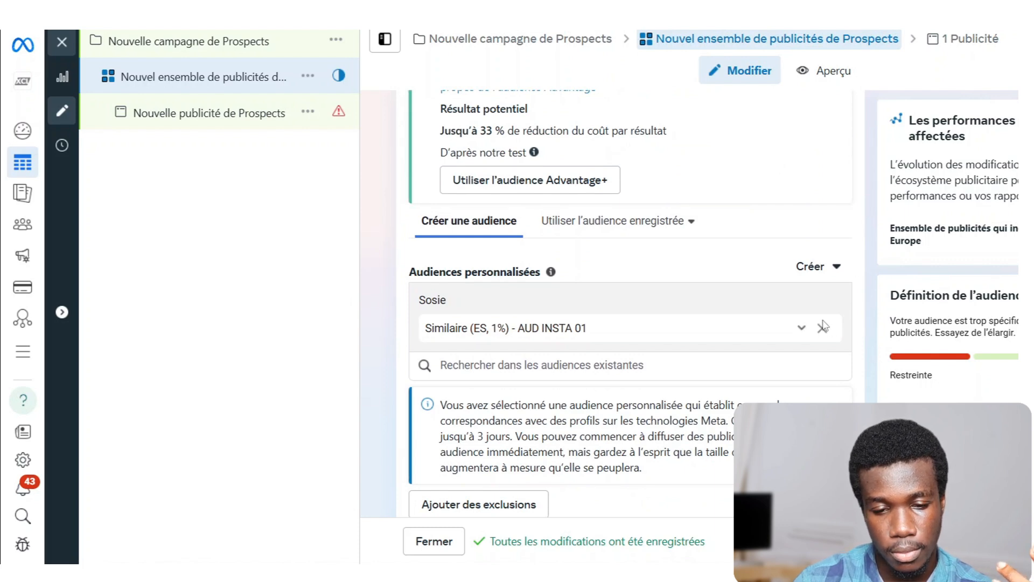
# Replace the lookalike audience in the ad set's custom audiences with AUD INSTA 01.
pyautogui.click(821, 329)
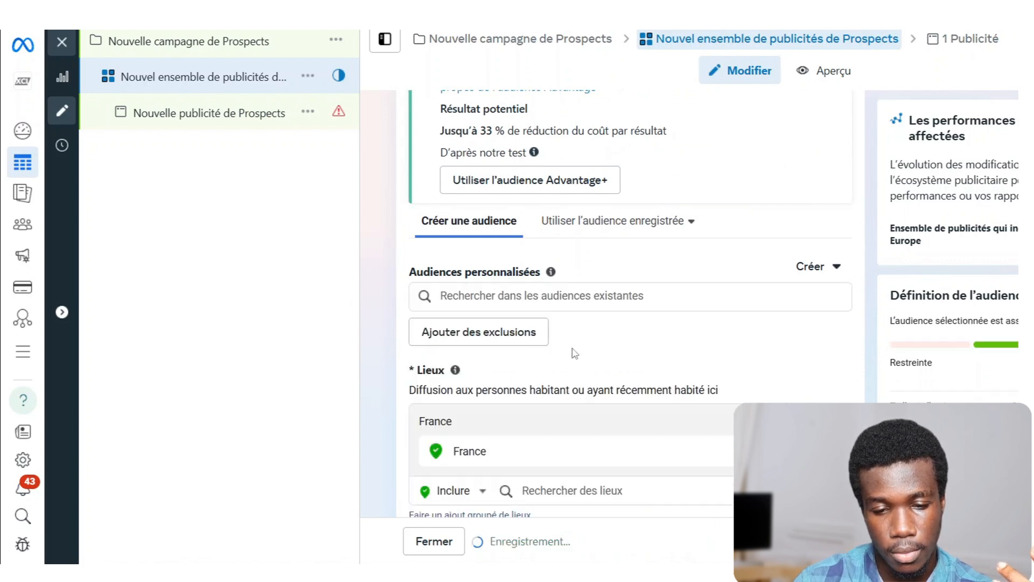
pyautogui.click(499, 295)
pyautogui.click(488, 383)
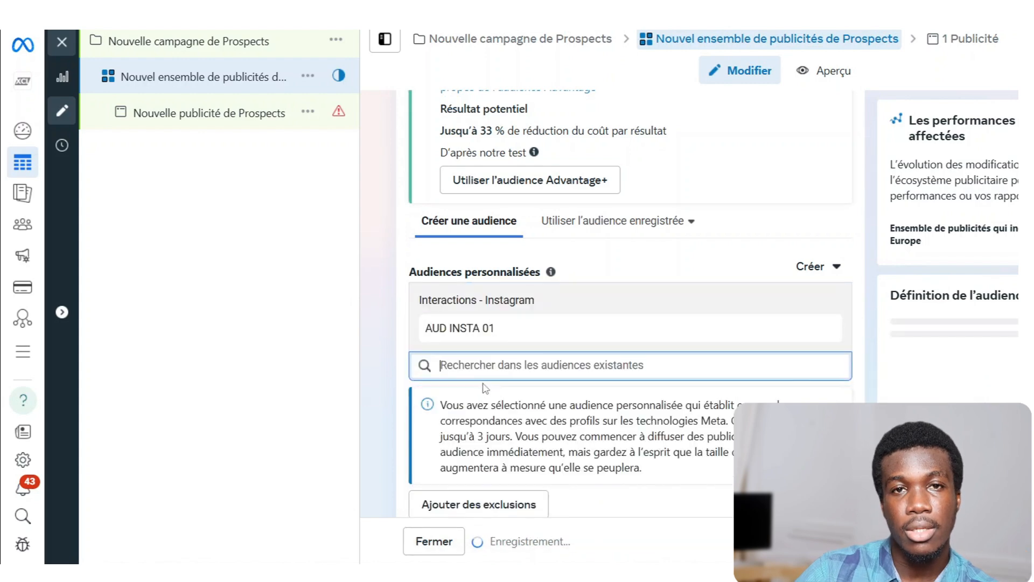
pyautogui.click(386, 311)
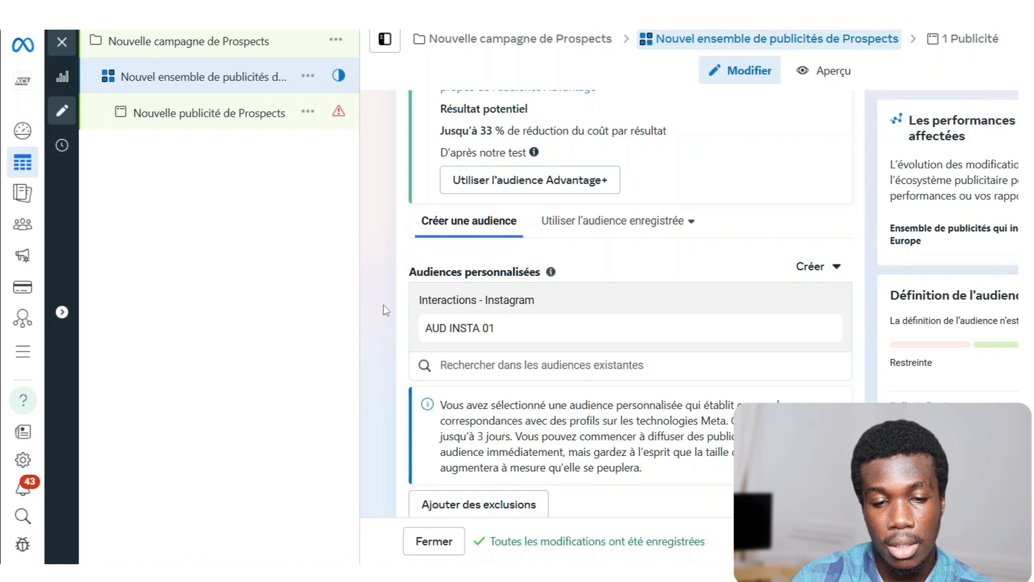
pyautogui.click(458, 369)
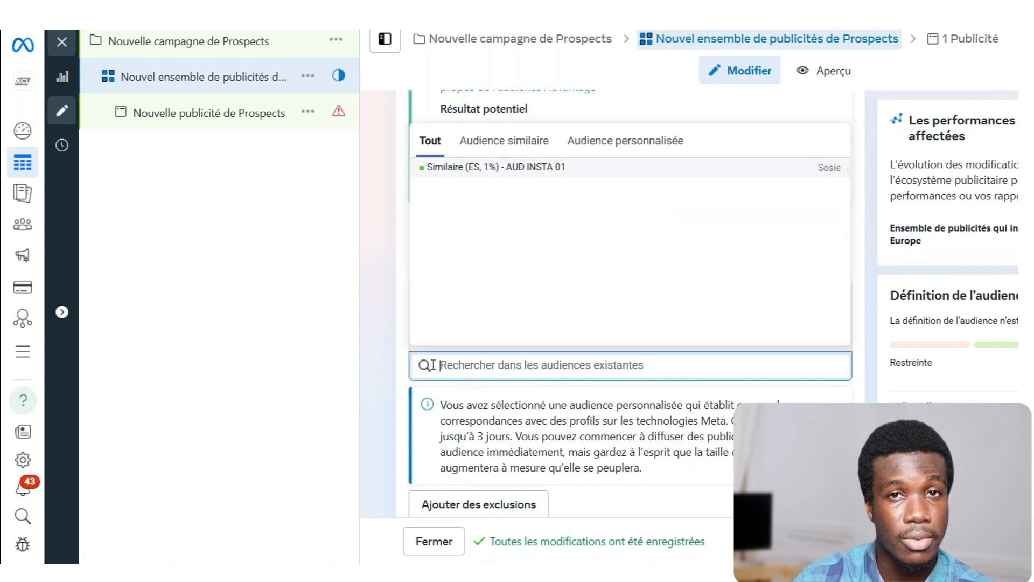
pyautogui.click(392, 367)
pyautogui.scroll(-4, 449, 294)
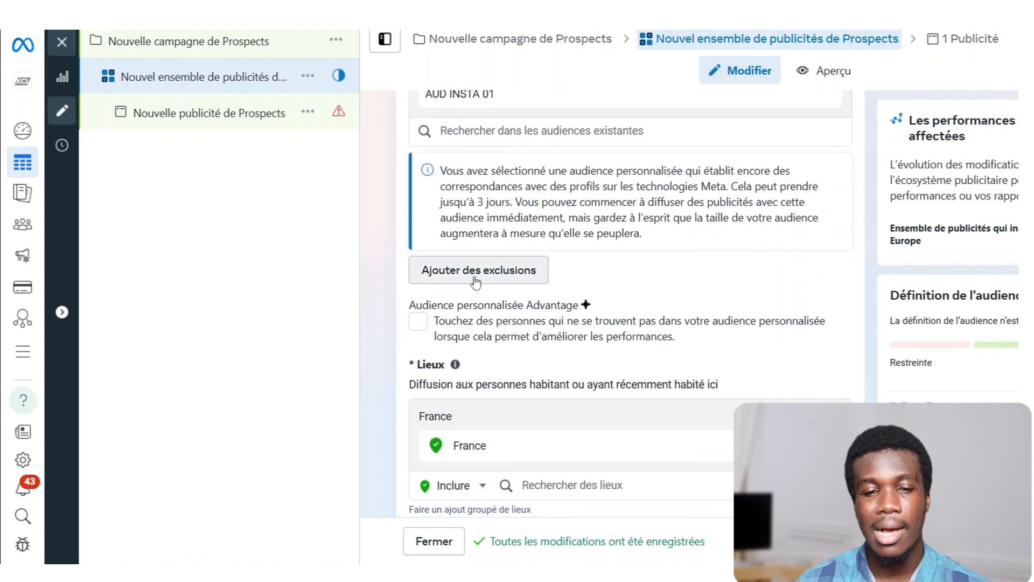